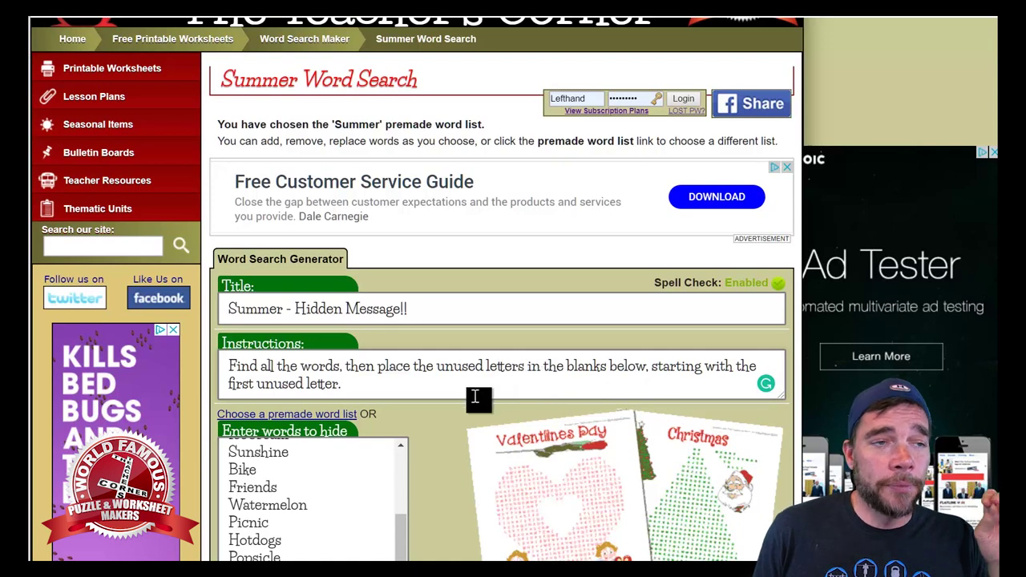
Append a row of space-separated underscore answer blanks, ending in !!, to the instructions
left_click(451, 383)
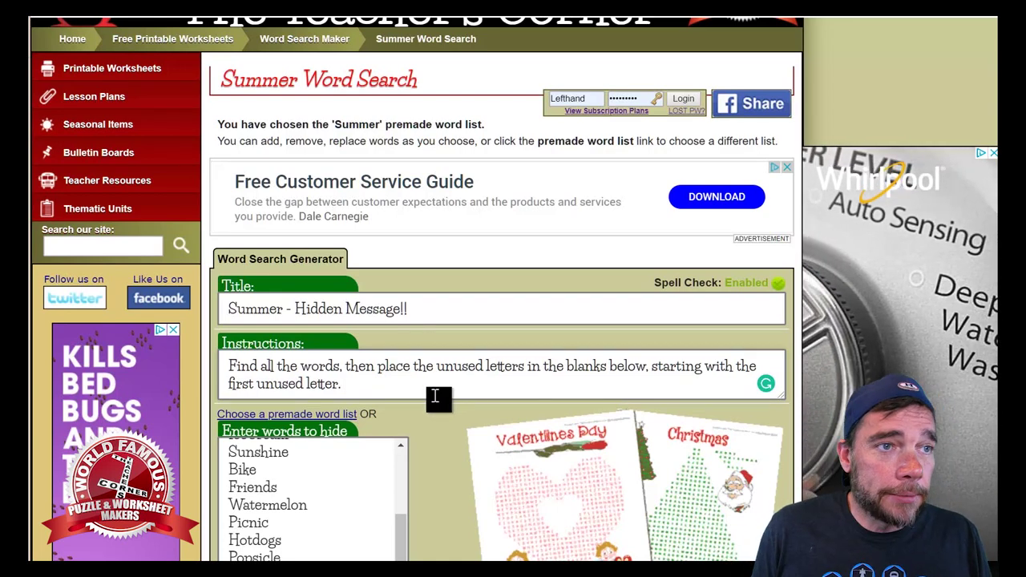
left_click(433, 395)
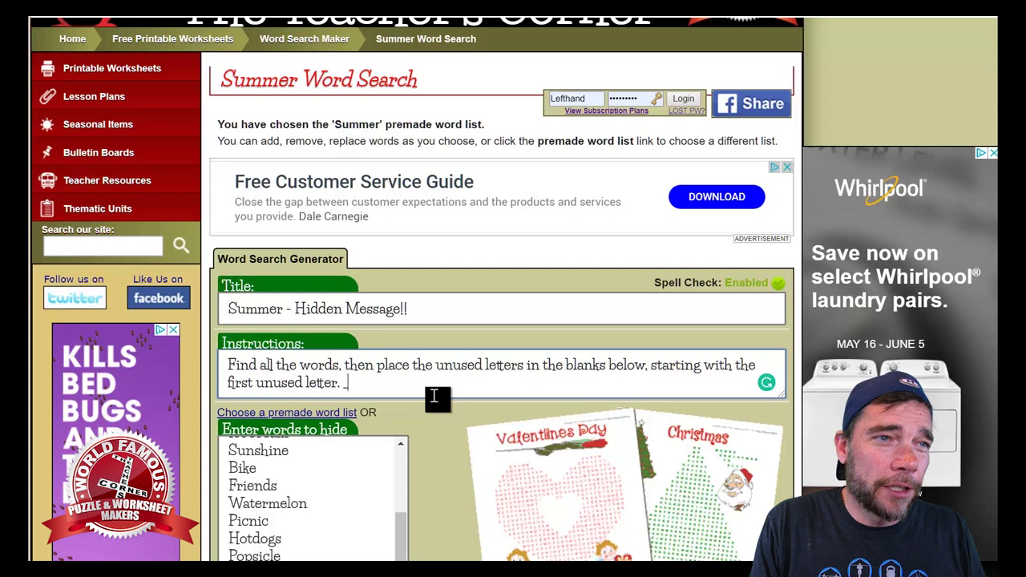
type("_")
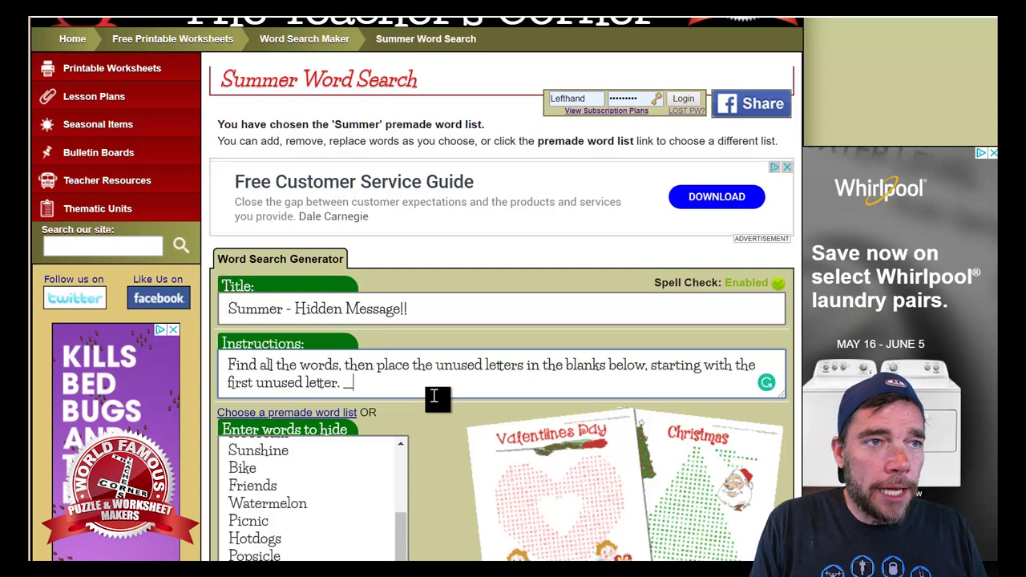
type("______________")
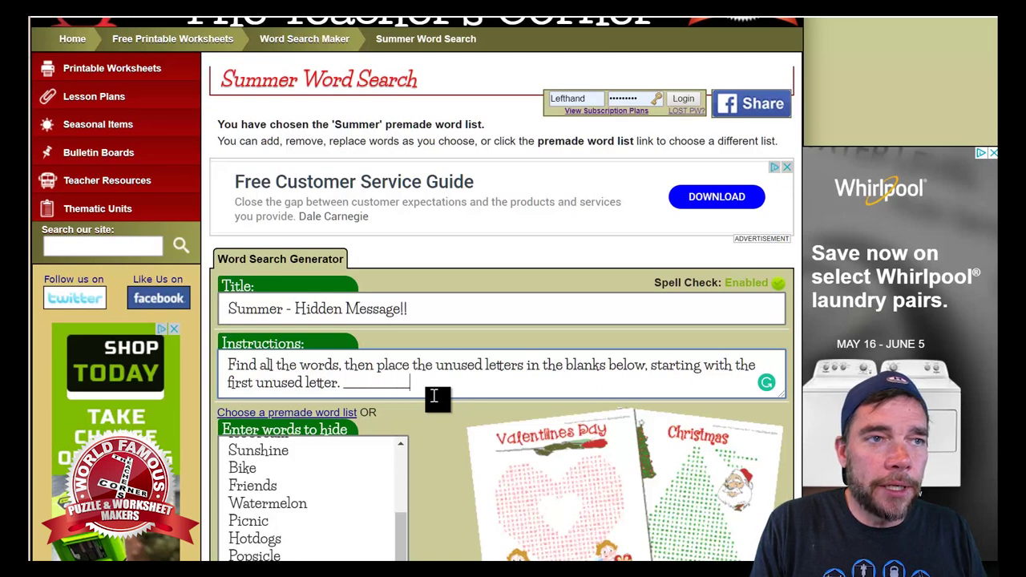
type("_")
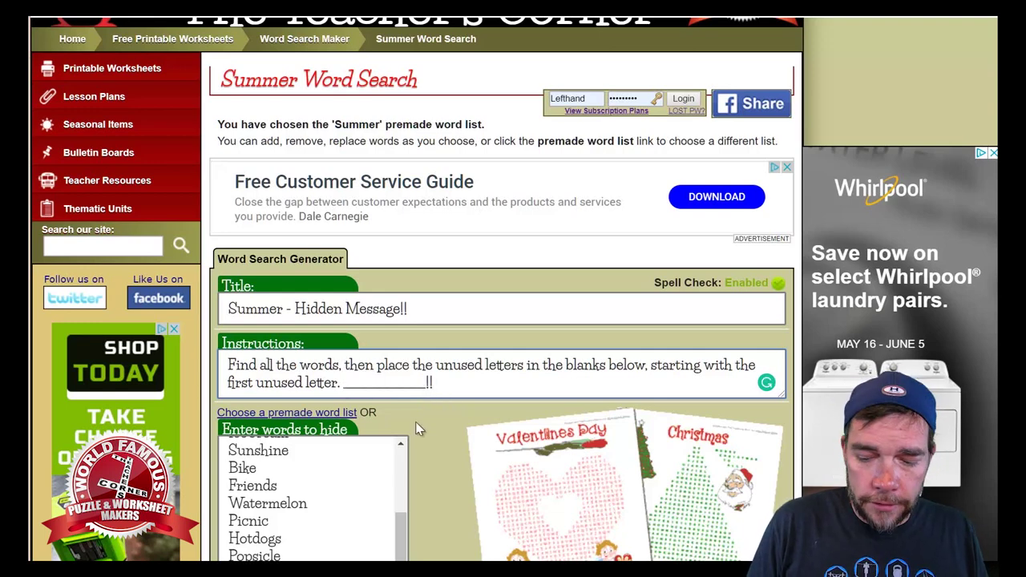
type("_ _ _ _ ")
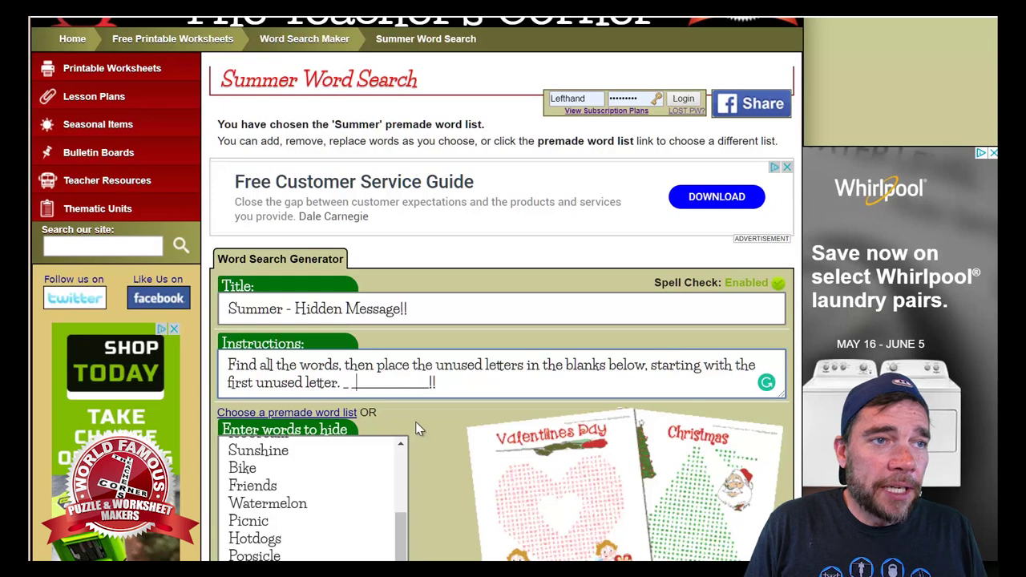
type("_ _ _ _ _ _")
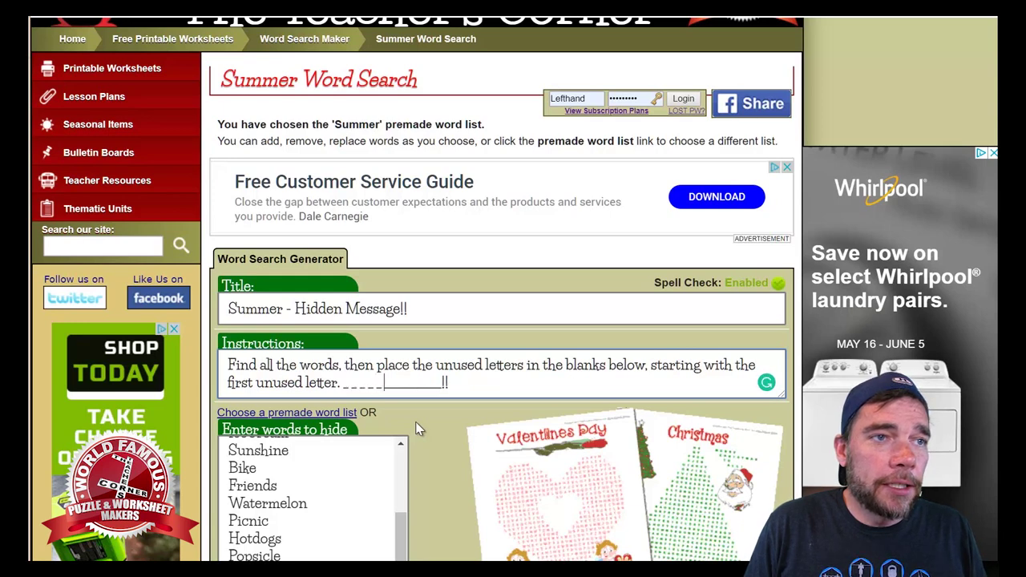
key("Right")
key("space")
key("Right")
key("space")
key("Right")
key("space")
key("Right")
key("space")
key("Right")
key("space")
key("Right")
key("space")
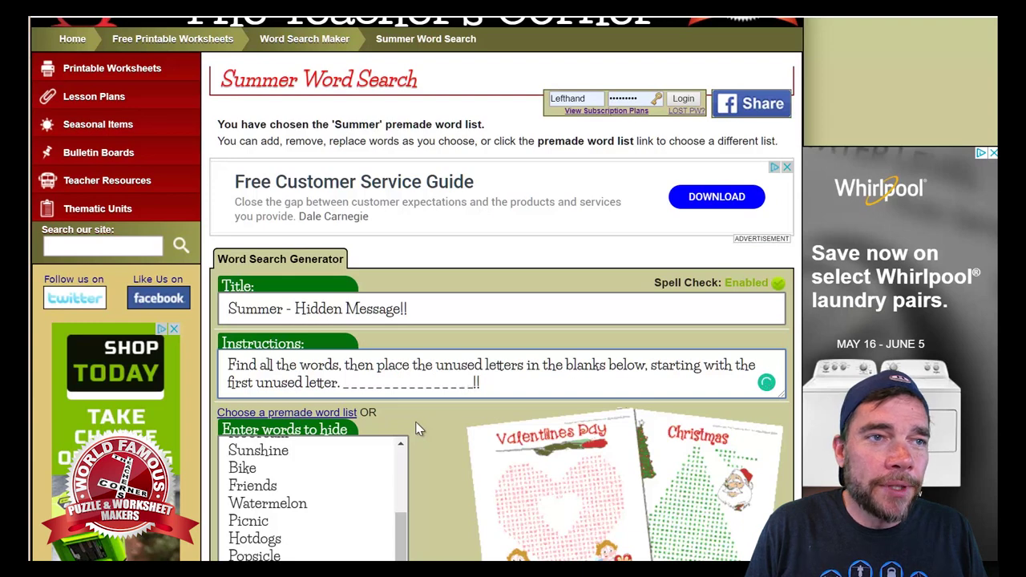
key("Right")
key("space")
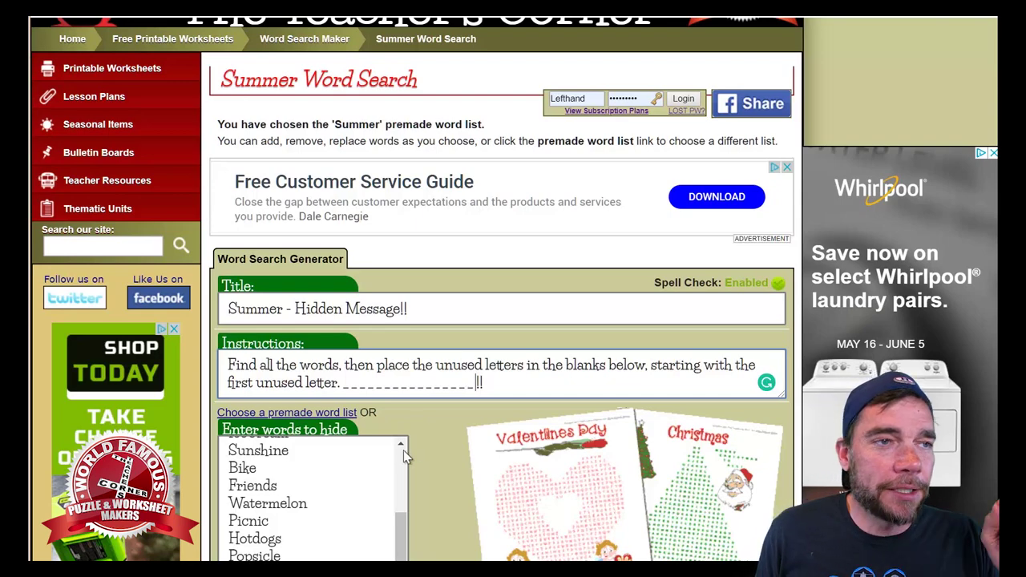
scroll(404, 455, "down", 2)
scroll(245, 377, "up", 2)
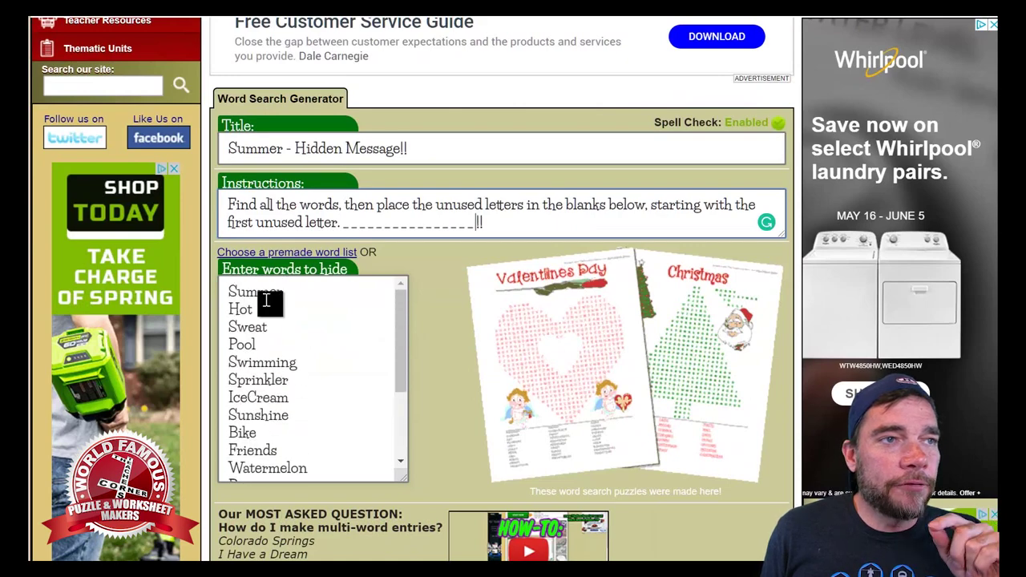
scroll(288, 408, "down", 3)
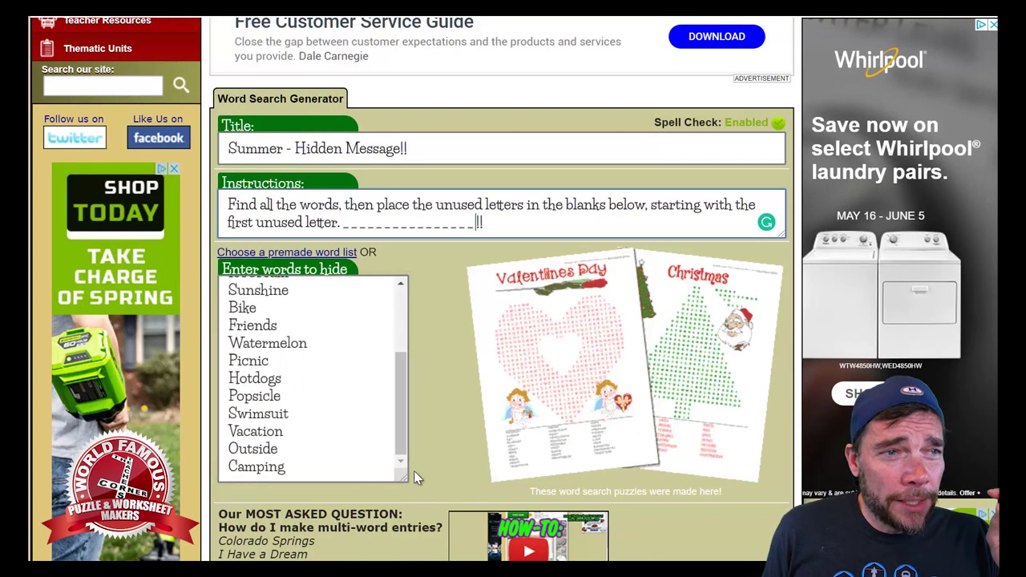
scroll(443, 433, "down", 2)
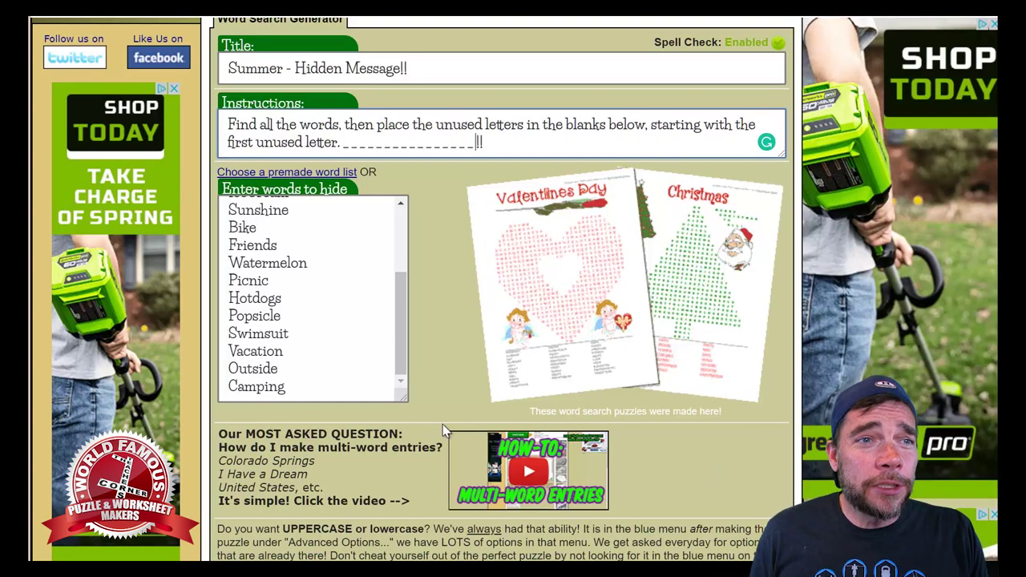
scroll(385, 400, "down", 3)
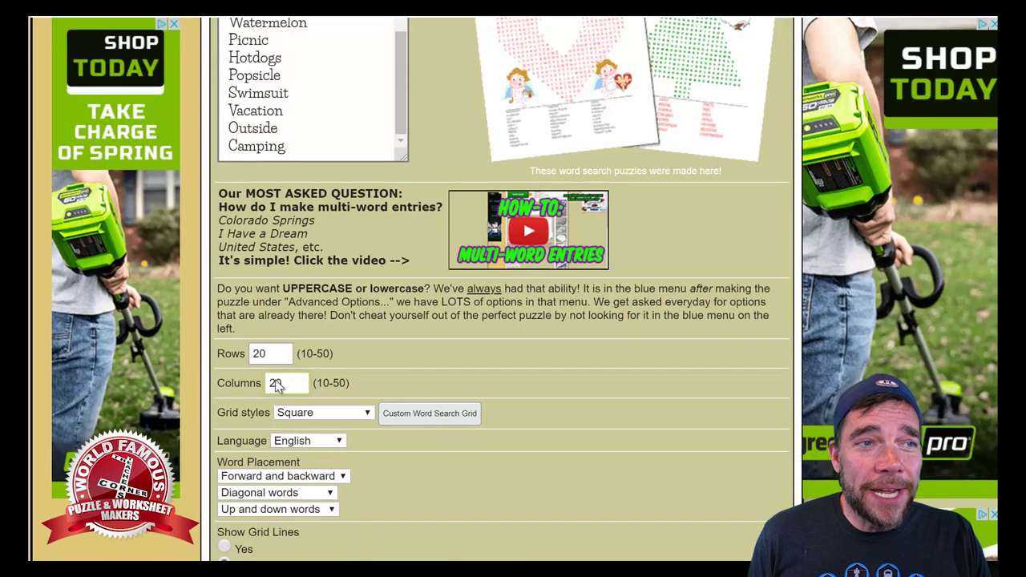
scroll(449, 389, "up", 2)
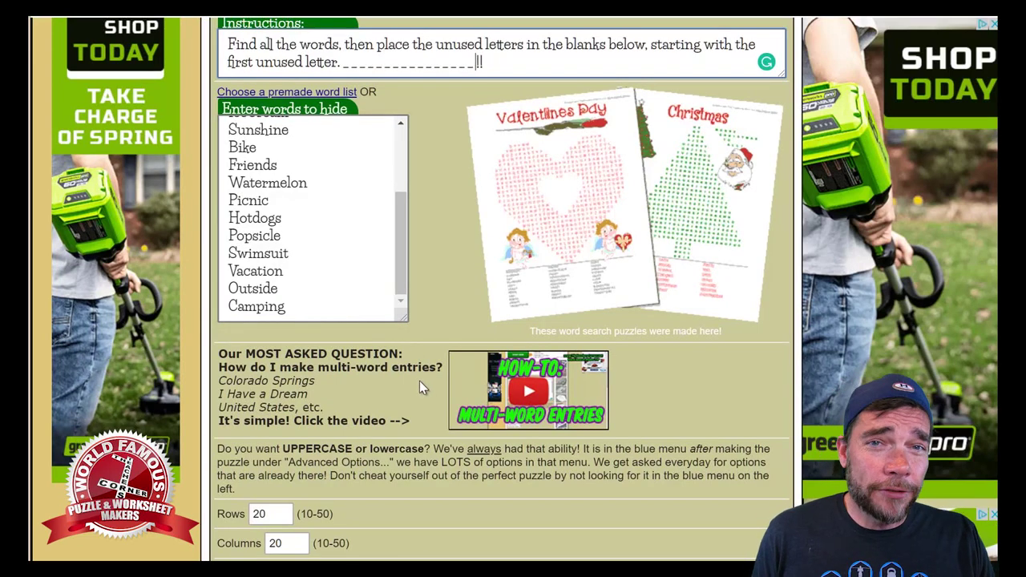
scroll(390, 458, "down", 2)
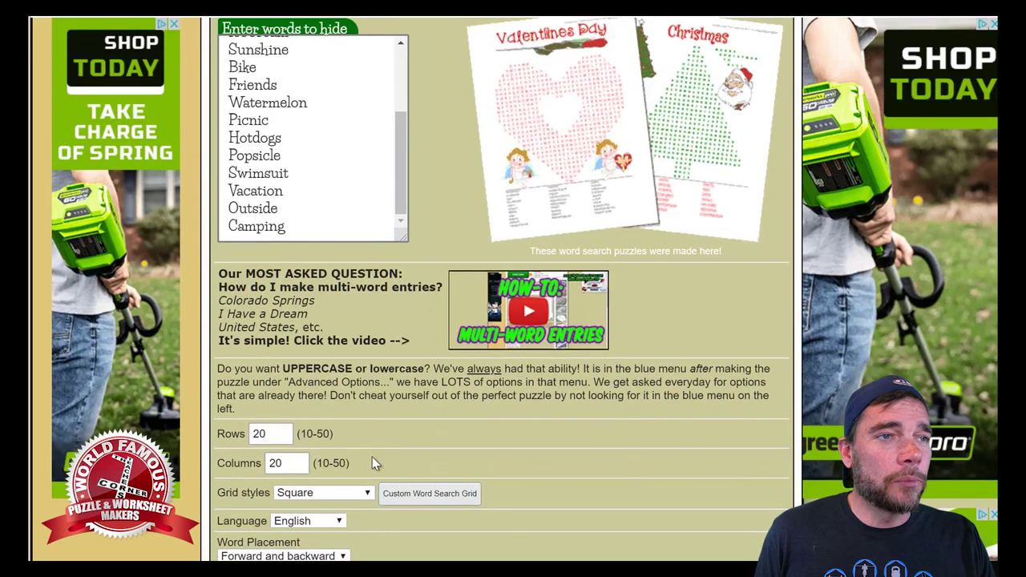
scroll(372, 433, "up", 1)
scroll(372, 388, "up", 1)
scroll(297, 194, "up", 3)
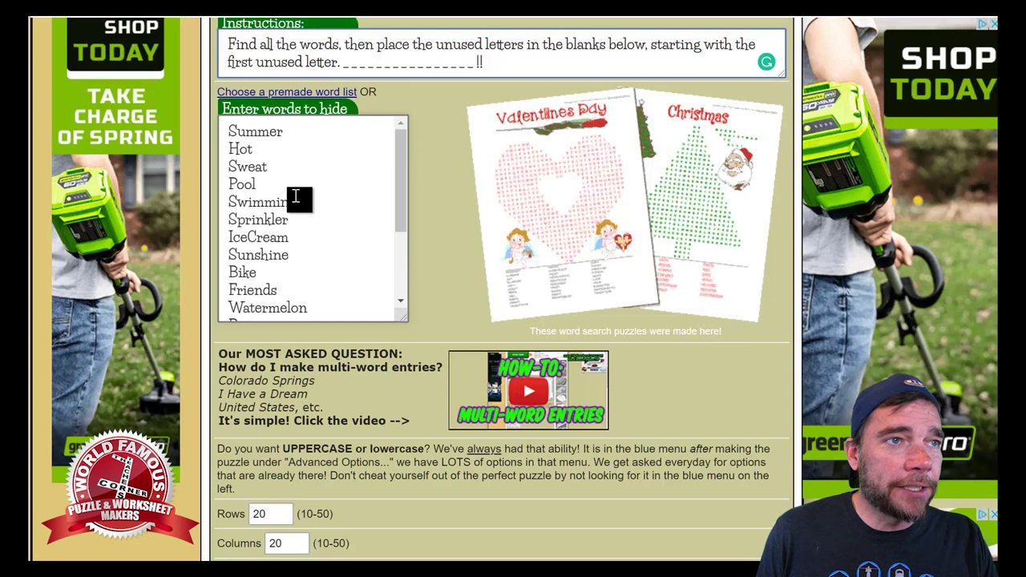
scroll(311, 232, "down", 2)
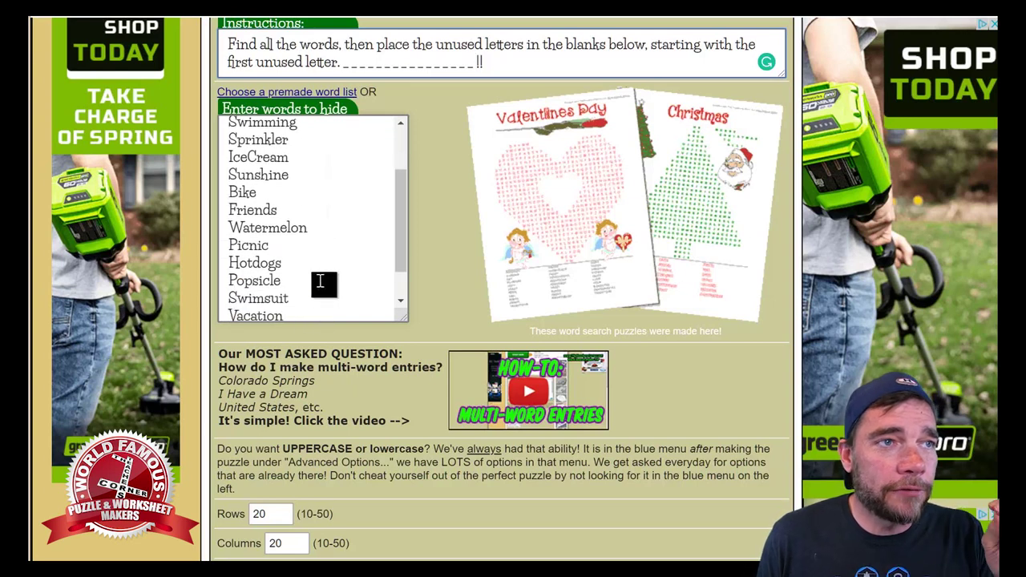
scroll(311, 227, "up", 2)
scroll(314, 228, "down", 2)
left_click(312, 231)
key("Left")
key("Left")
key("Left")
key("Left")
key("Left")
key("Left")
key("Left")
key("Left")
key("Left")
key("Left")
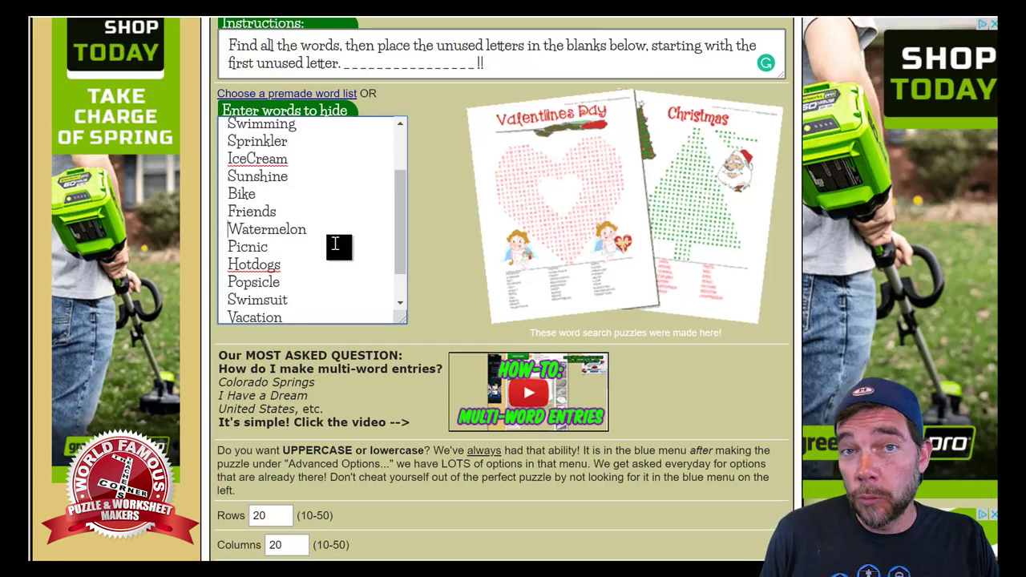
Set the grid size to 10 rows and 10 columns
scroll(331, 179, "down", 1)
scroll(422, 385, "down", 2)
left_click_drag(265, 355, 255, 360)
type("10")
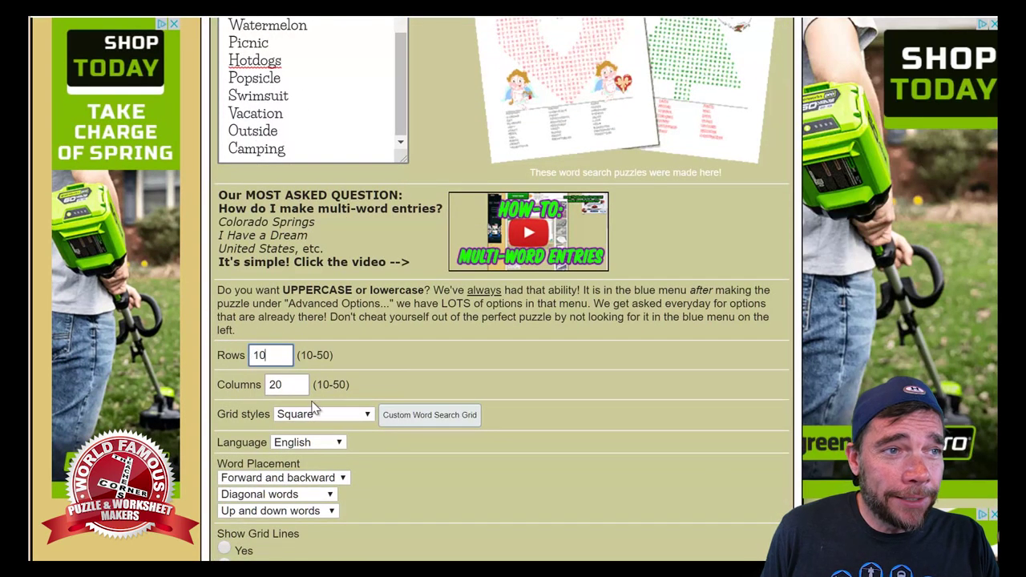
left_click_drag(306, 386, 258, 383)
type("10")
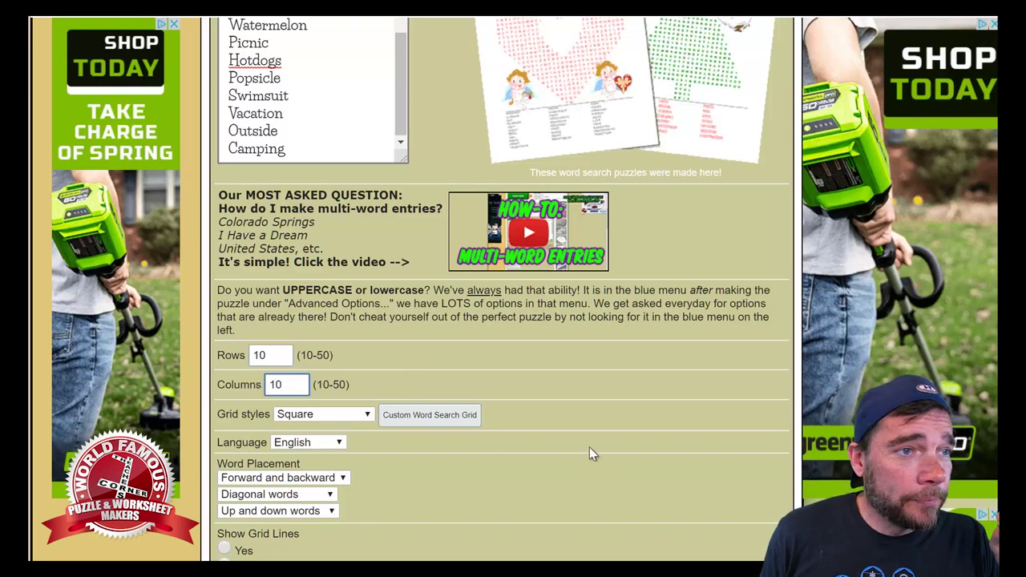
Generate the 10×10 word search puzzle
scroll(577, 437, "down", 2)
scroll(433, 336, "up", 4)
scroll(321, 241, "up", 3)
scroll(457, 315, "down", 1)
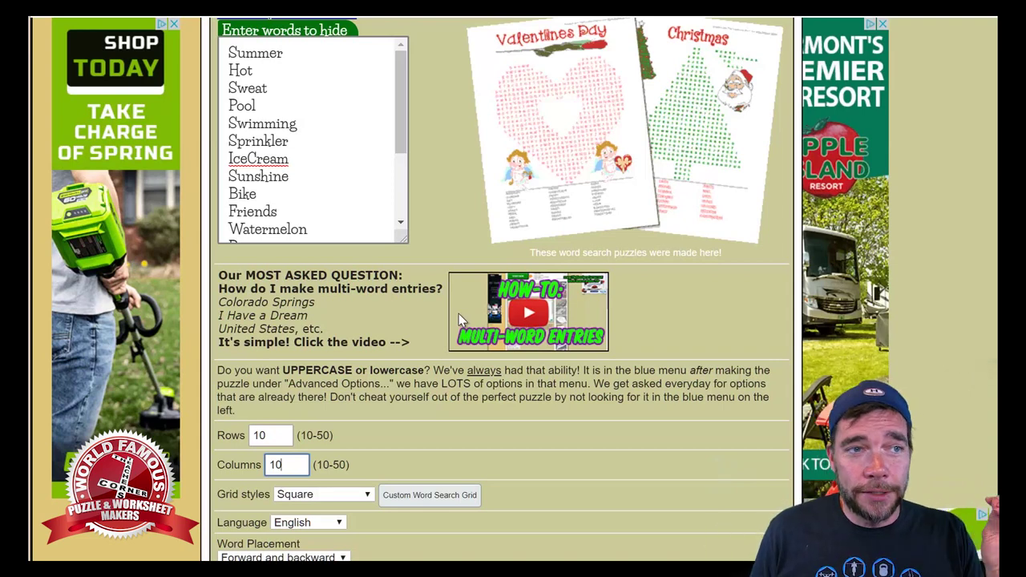
scroll(568, 497, "down", 3)
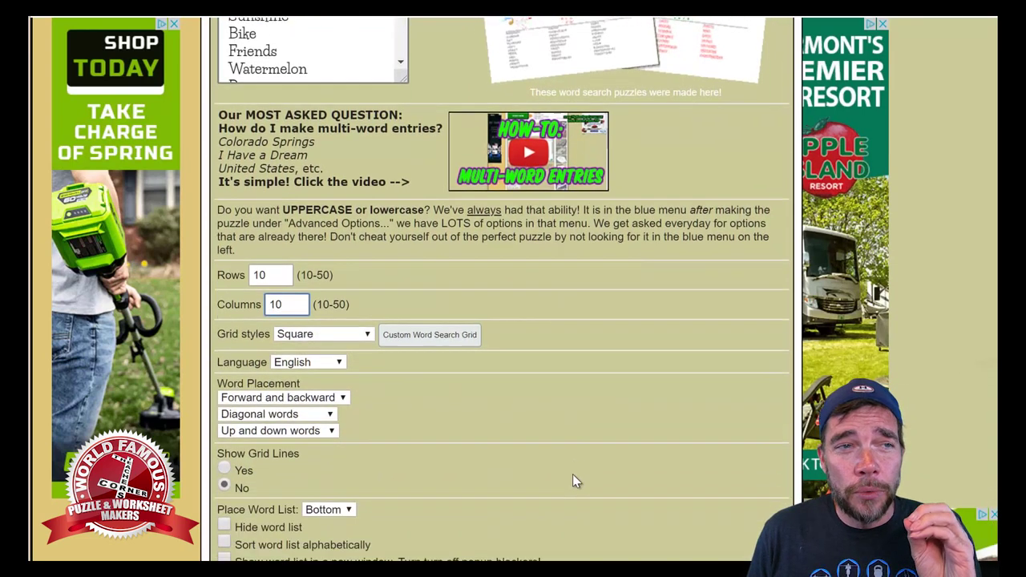
scroll(572, 473, "down", 3)
scroll(544, 405, "down", 4)
scroll(541, 398, "down", 2)
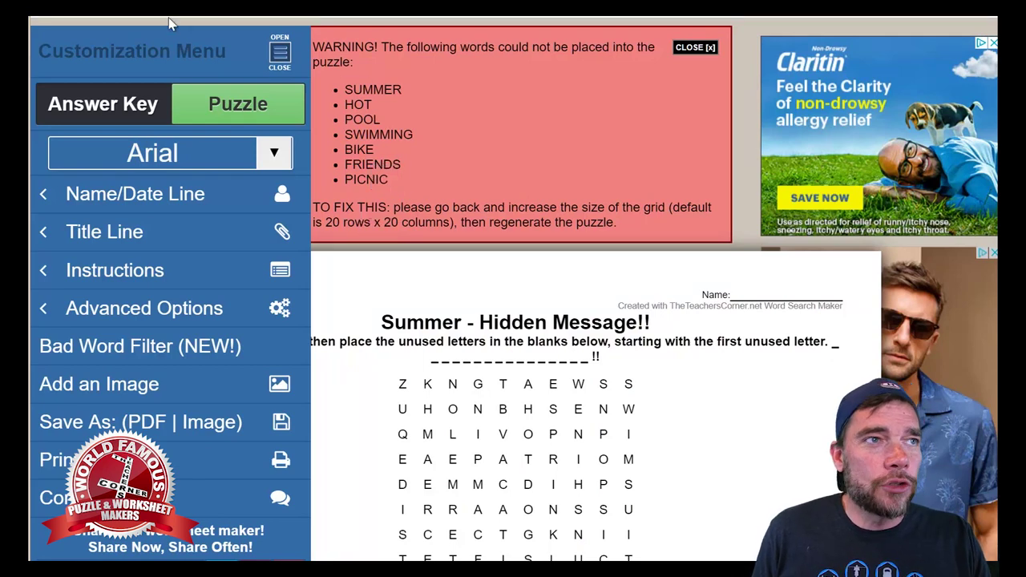
Regenerate the 10×10 puzzle several times until five words are unplaced, then show the answer key
key("F5")
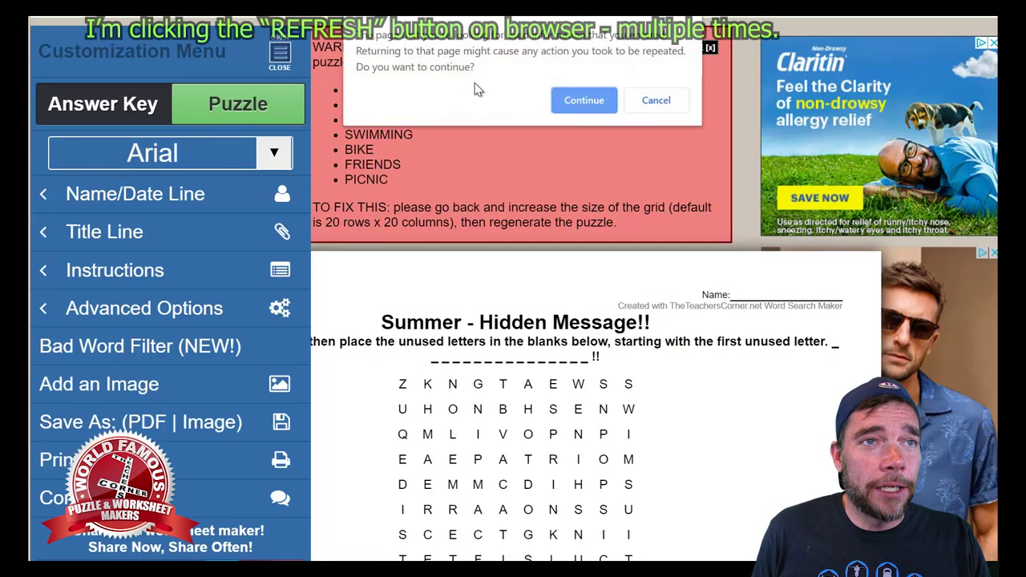
left_click(568, 101)
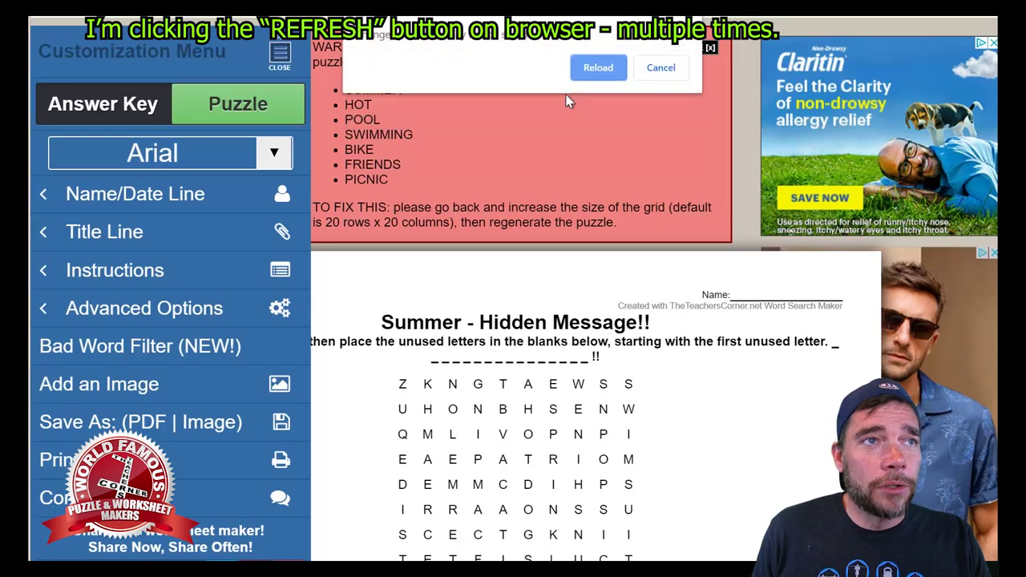
left_click(586, 70)
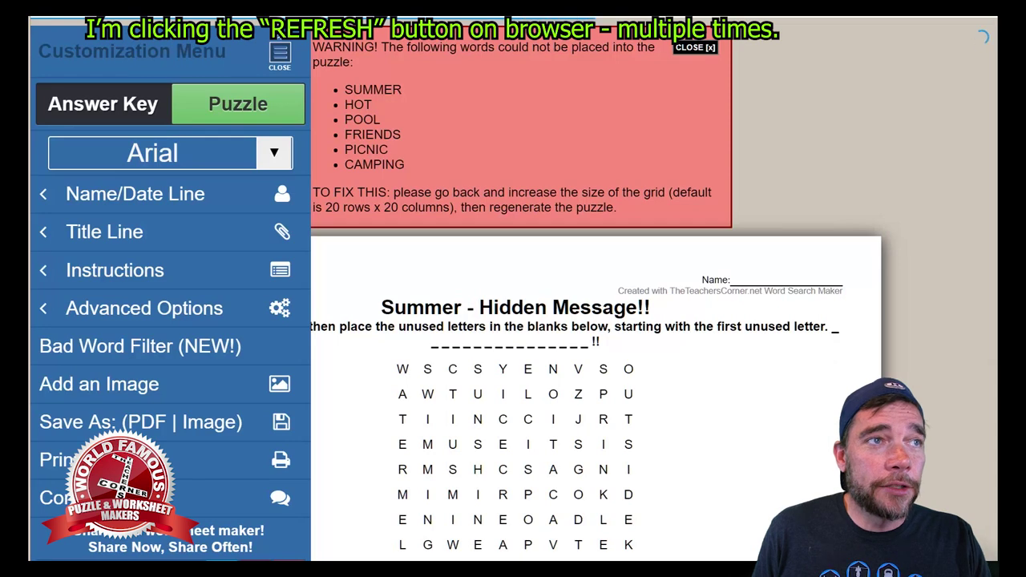
key("F5")
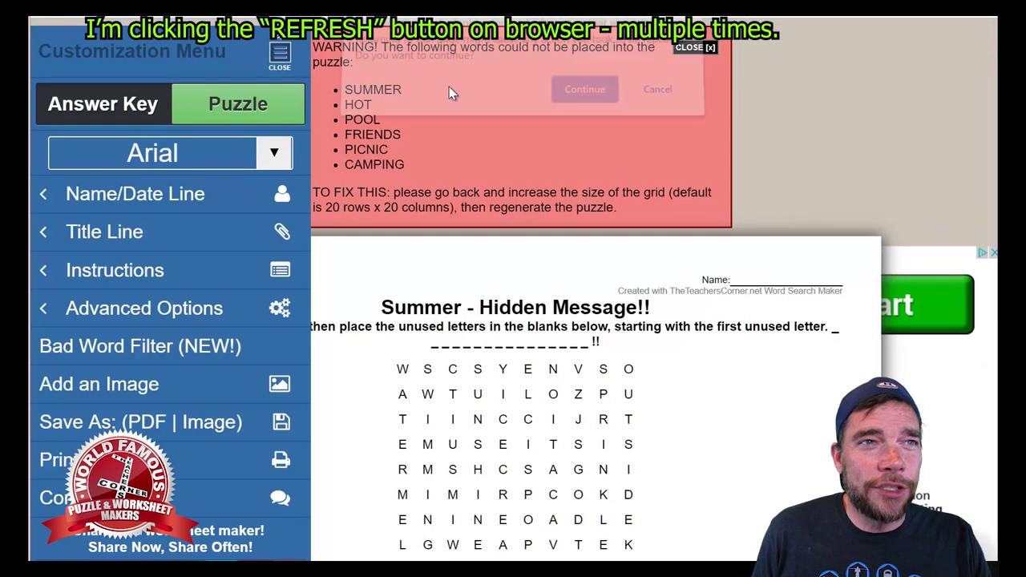
key("Escape")
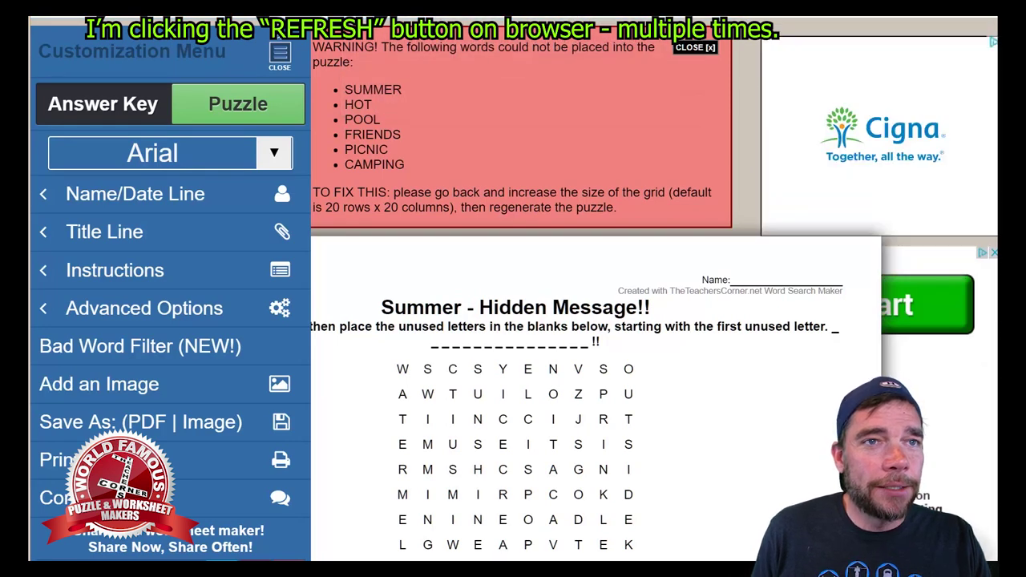
key("F5")
left_click(565, 105)
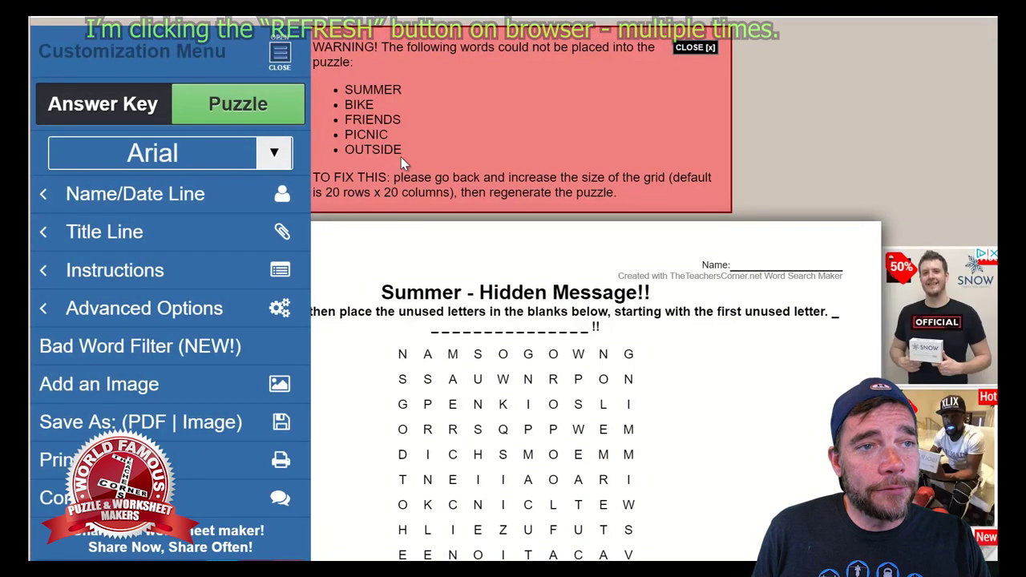
left_click(140, 111)
Review the warning listing SUMMER, BIKE, FRIENDS, PICNIC and OUTSIDE, then return to the settings
scroll(561, 417, "down", 1)
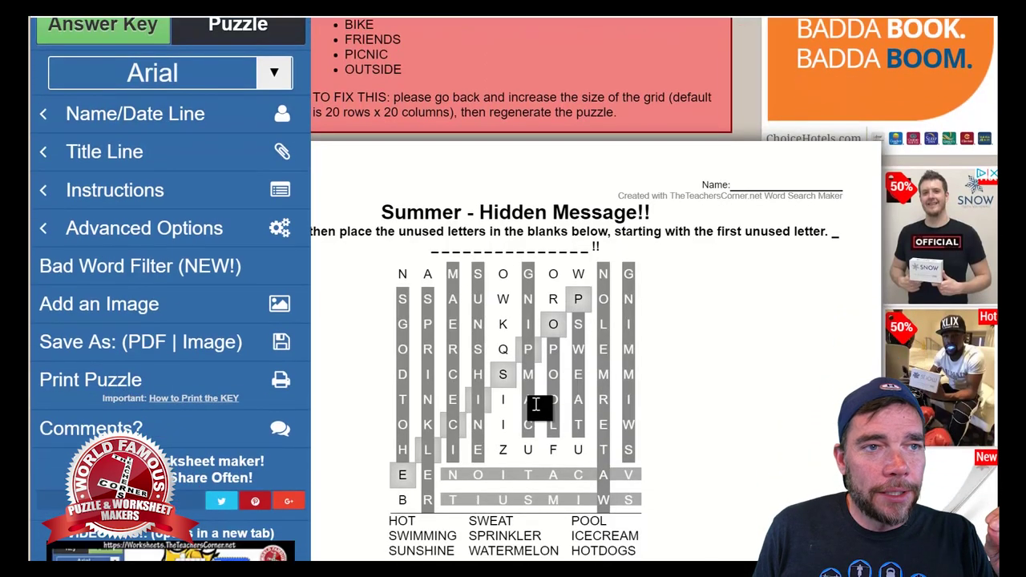
left_click(429, 250)
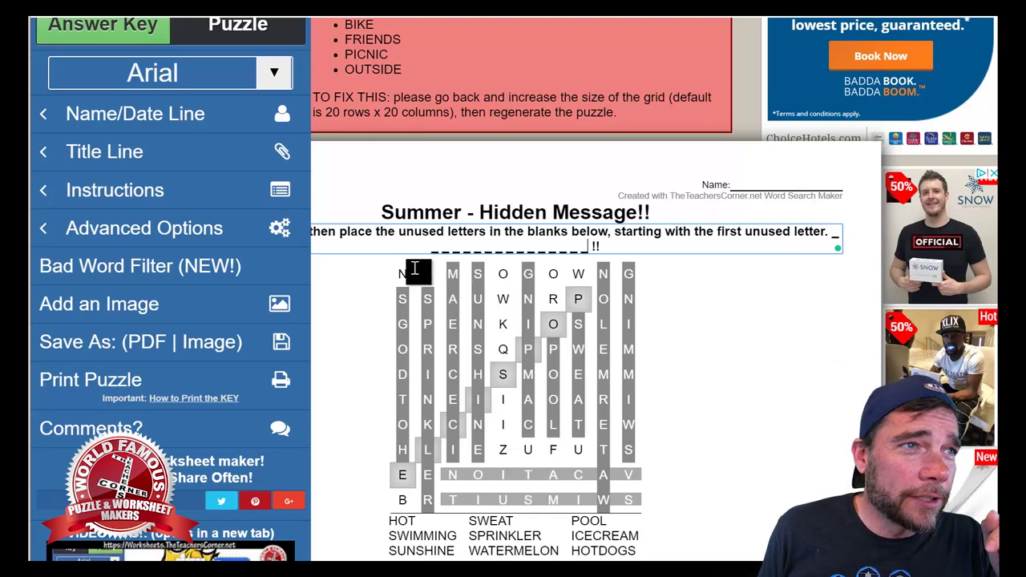
scroll(416, 258, "up", 1)
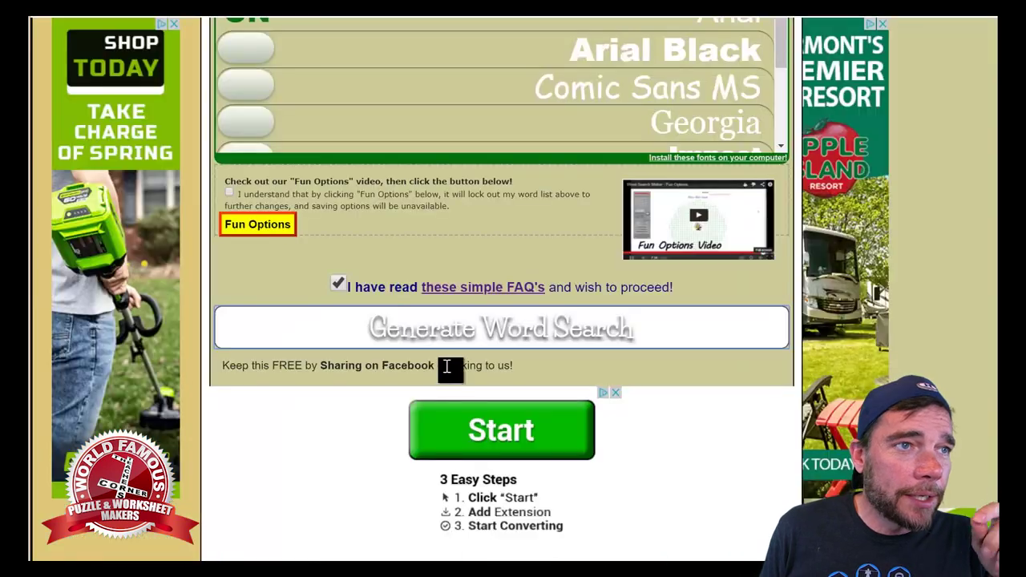
scroll(423, 248, "up", 5)
Change the grid to 12 rows by 12 columns and generate the puzzle
scroll(414, 258, "up", 3)
double_click(273, 117)
type("12")
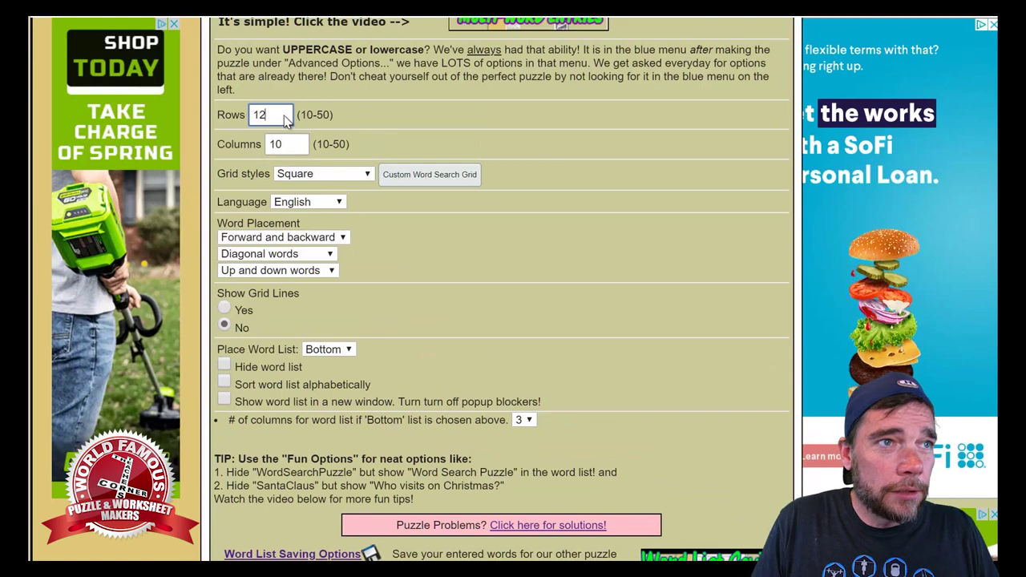
left_click(291, 144)
scroll(456, 293, "down", 6)
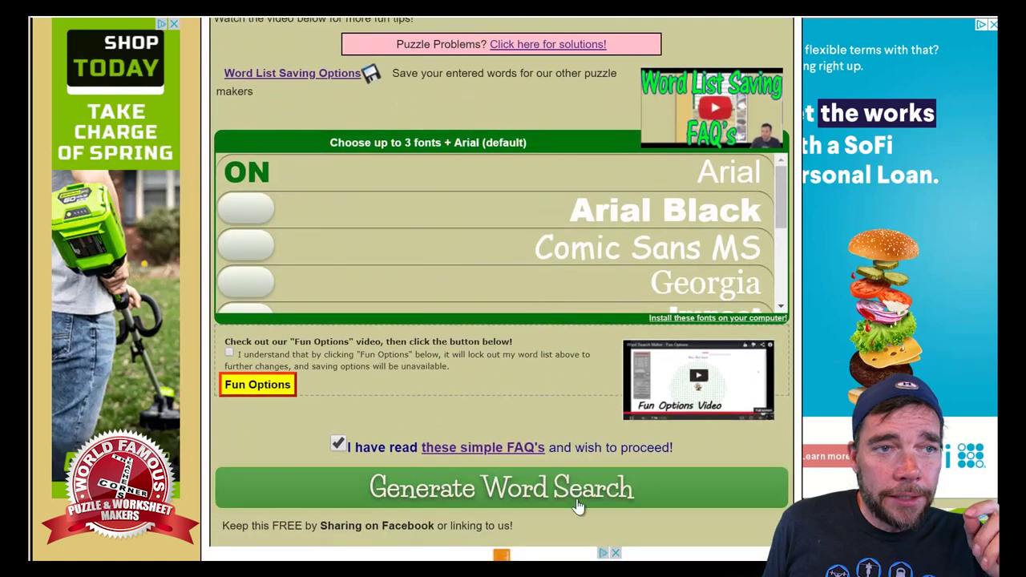
left_click(575, 501)
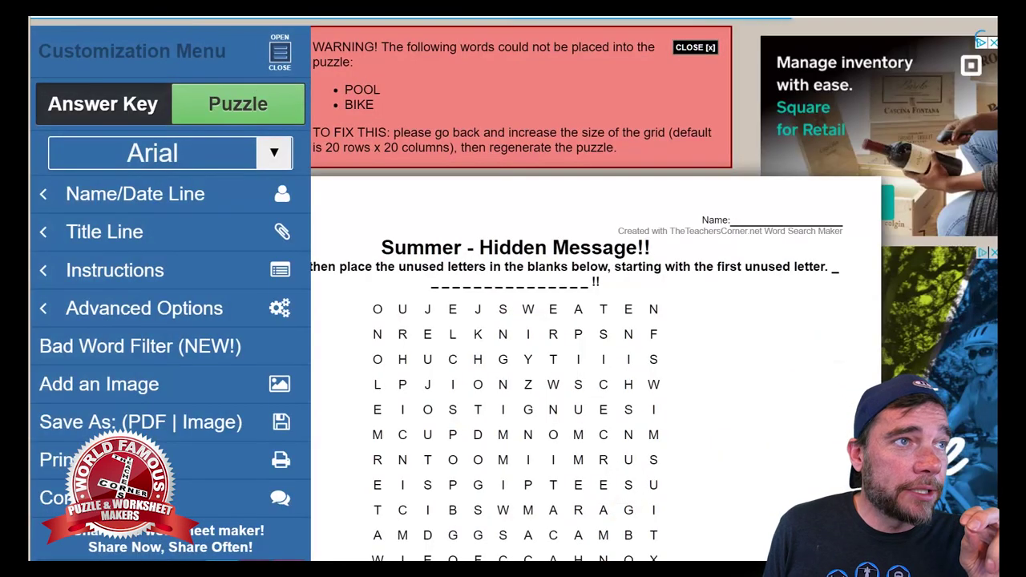
Regenerate the 12×12 puzzle twice, resubmitting and dismissing the bad-words notice each time
key("F5")
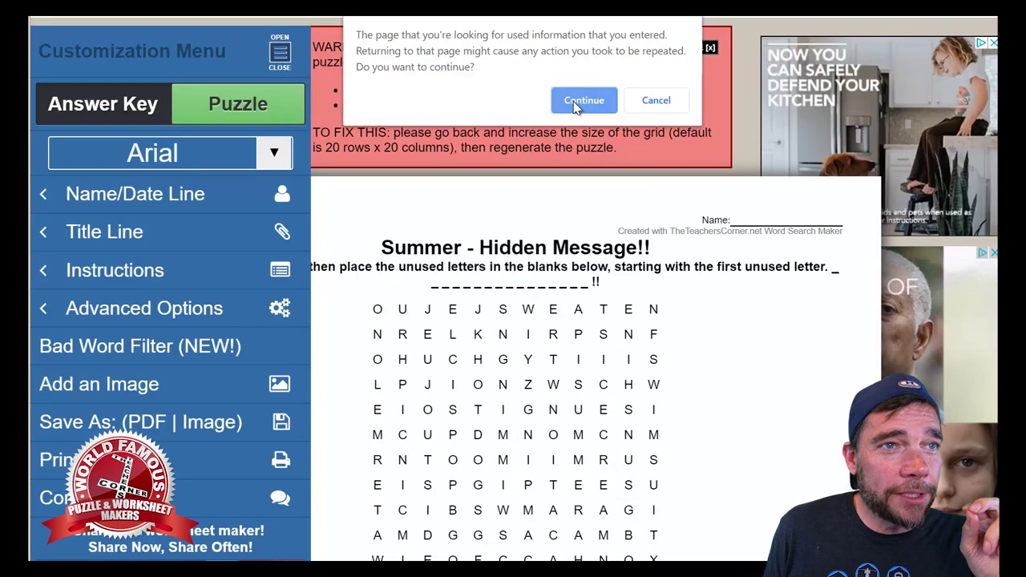
left_click(575, 106)
left_click(593, 69)
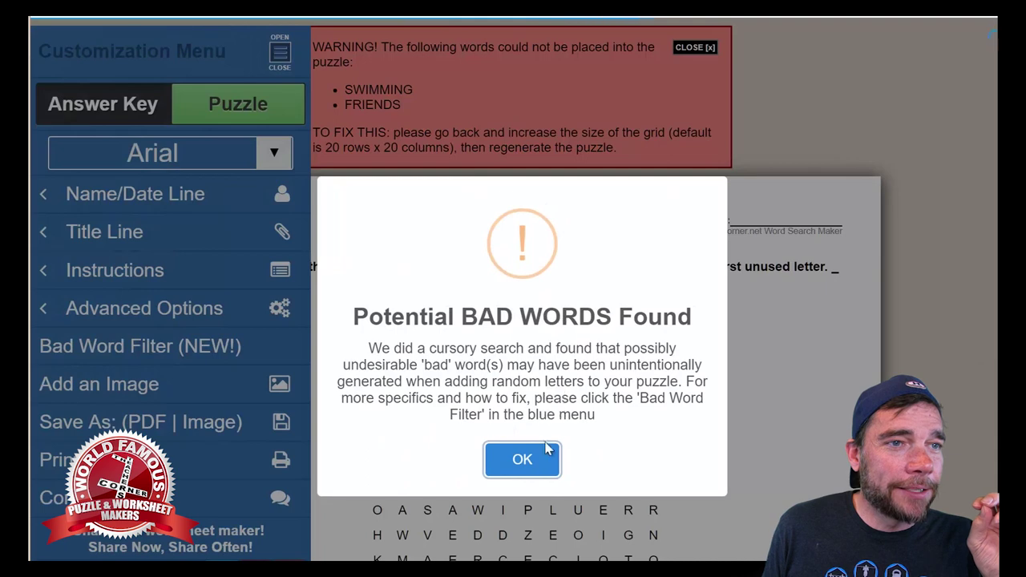
left_click(542, 462)
key("F5")
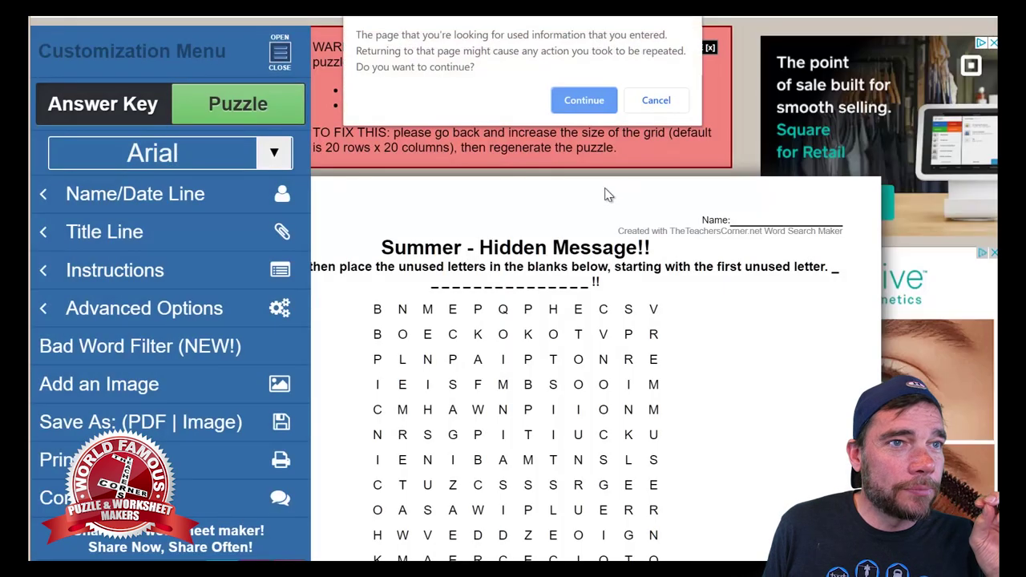
left_click(585, 94)
left_click(597, 71)
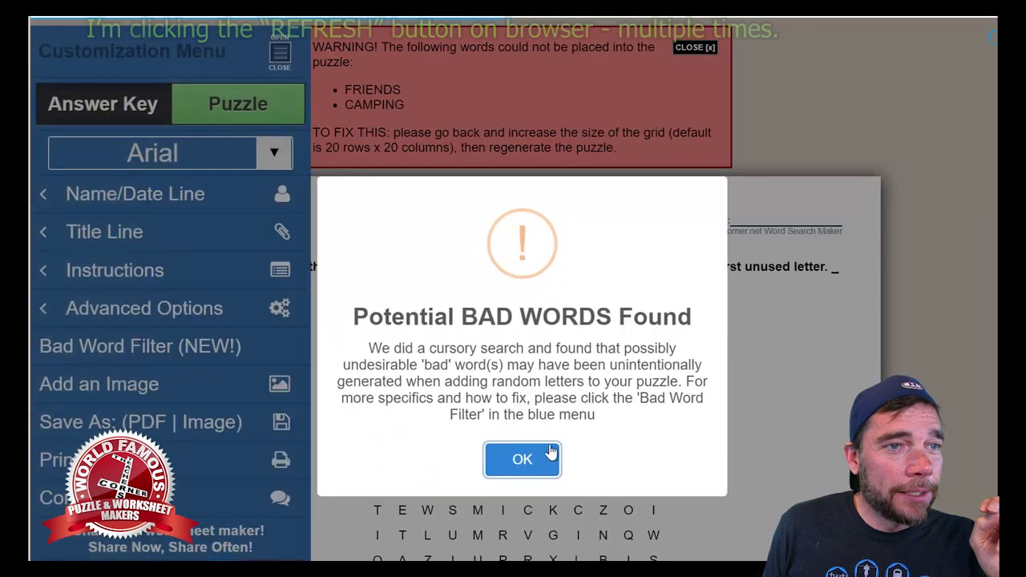
left_click(542, 456)
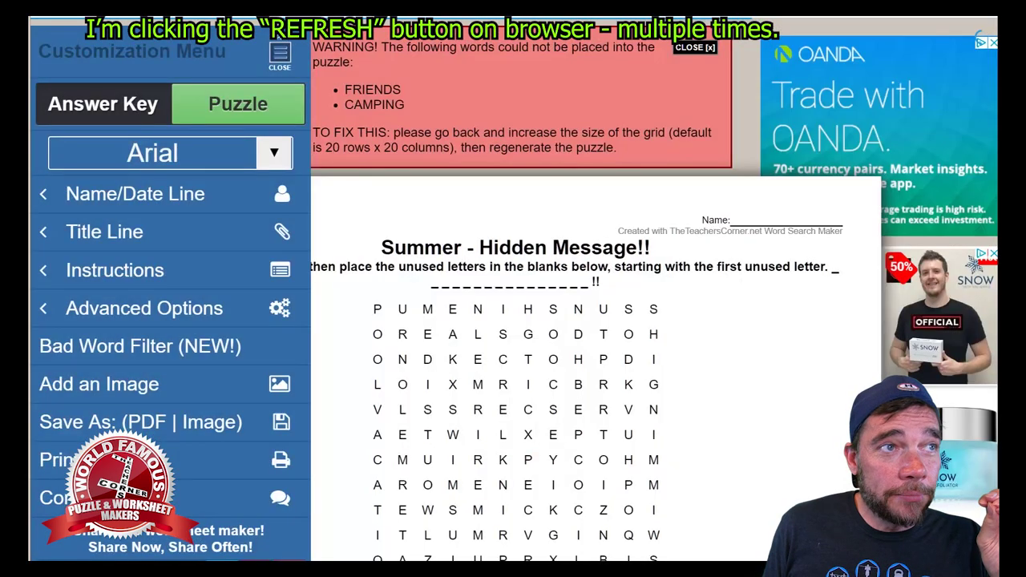
Regenerate three more times, leaving only SUMMER and OUTSIDE unplaced, then go back to settings
key("F5")
left_click(553, 92)
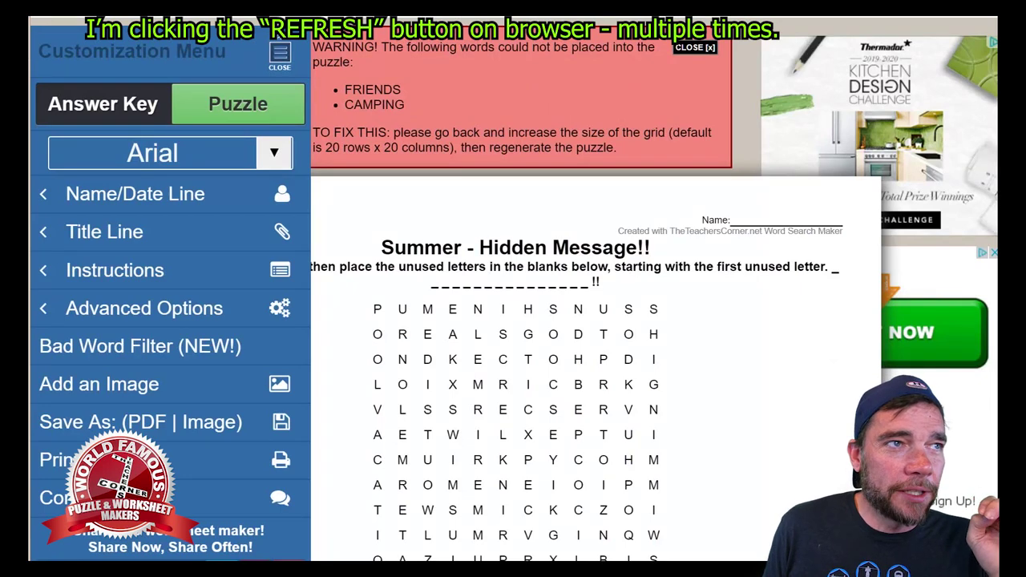
key("F5")
left_click(587, 99)
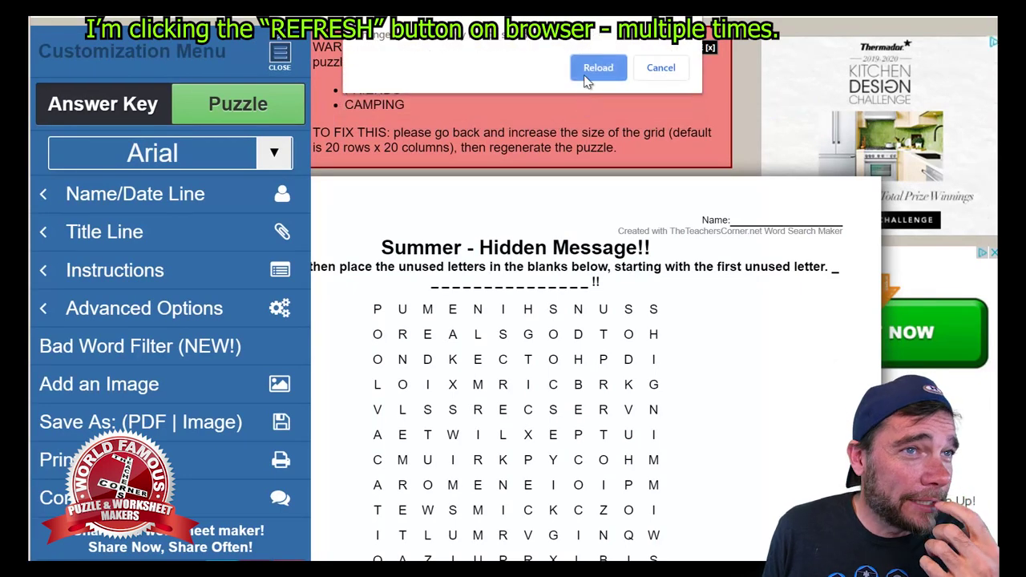
left_click(598, 69)
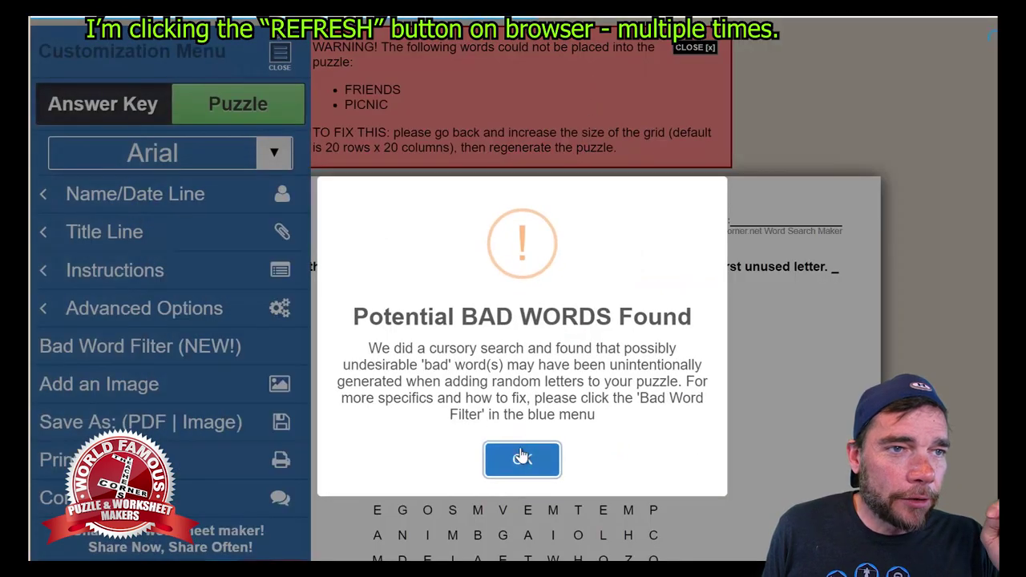
left_click(522, 458)
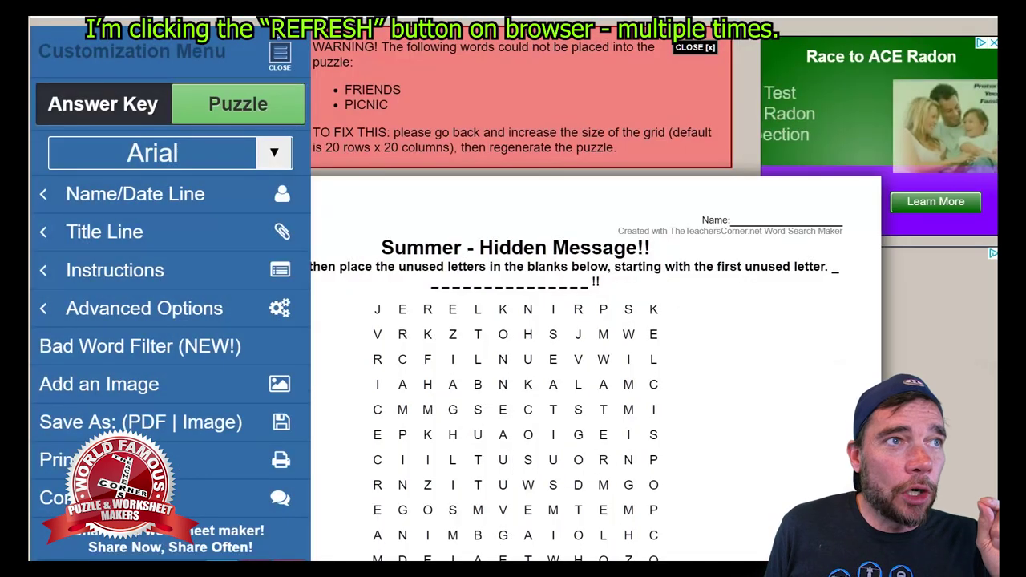
key("F5")
left_click(584, 95)
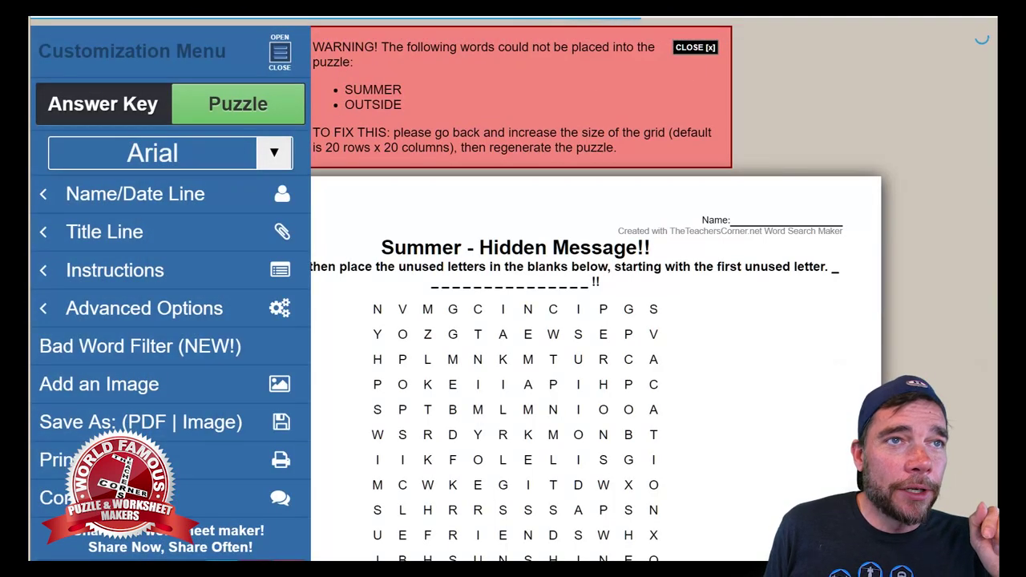
key("alt+Left")
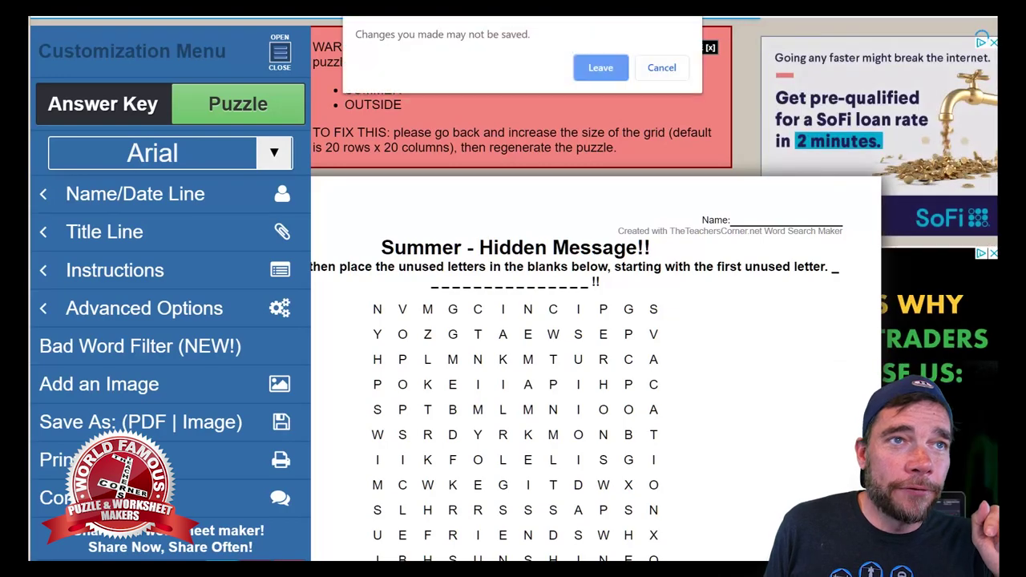
Set the grid to 14×14 and generate the puzzle, dismissing the bad-words notice
left_click(598, 69)
scroll(454, 190, "up", 7)
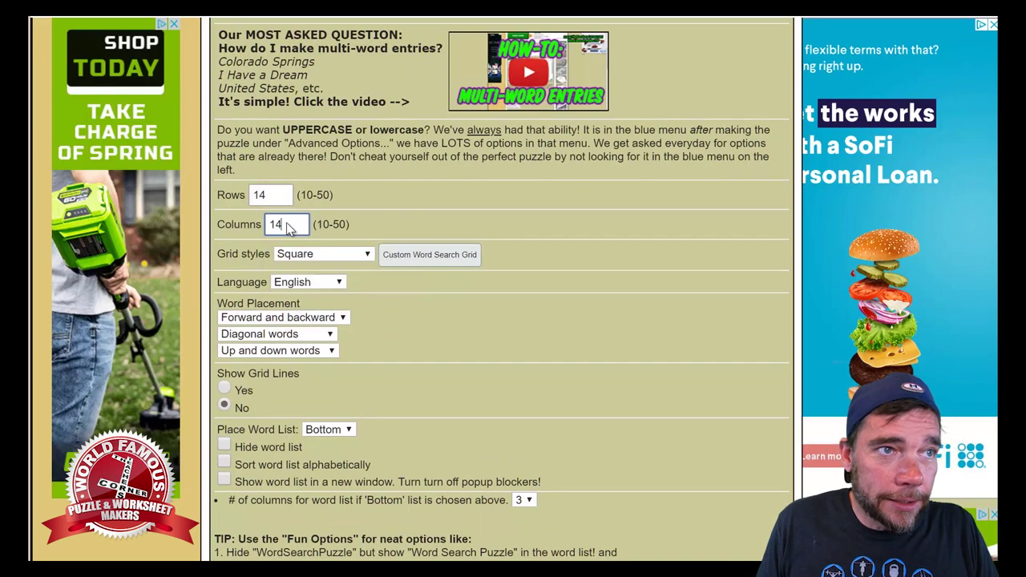
scroll(552, 250, "down", 7)
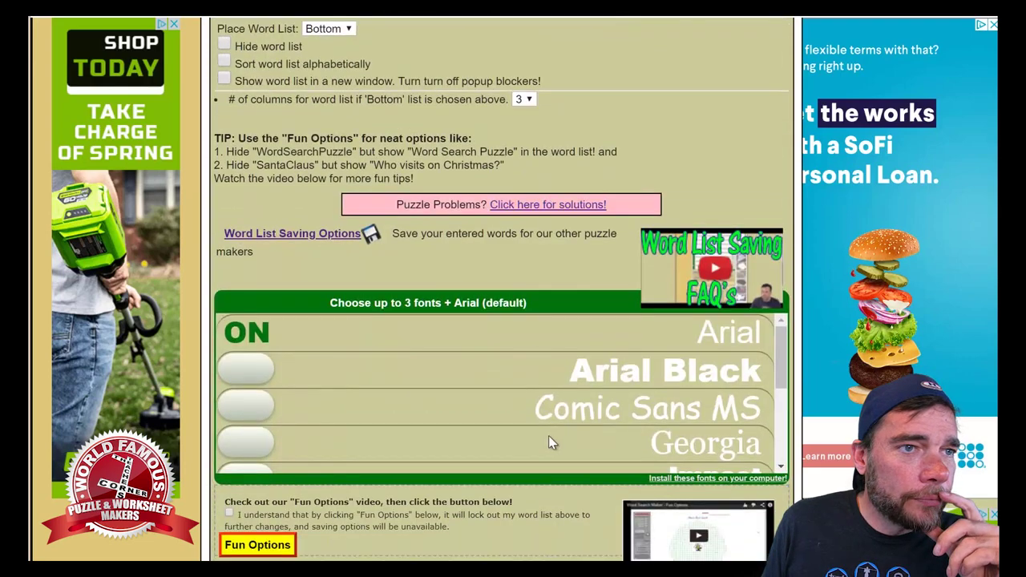
left_click(508, 473)
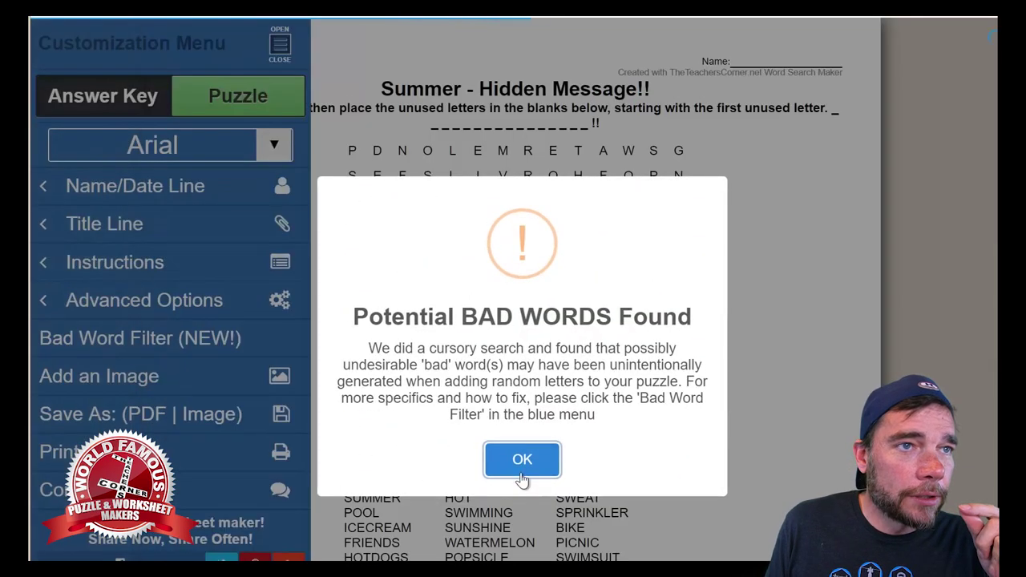
left_click(522, 449)
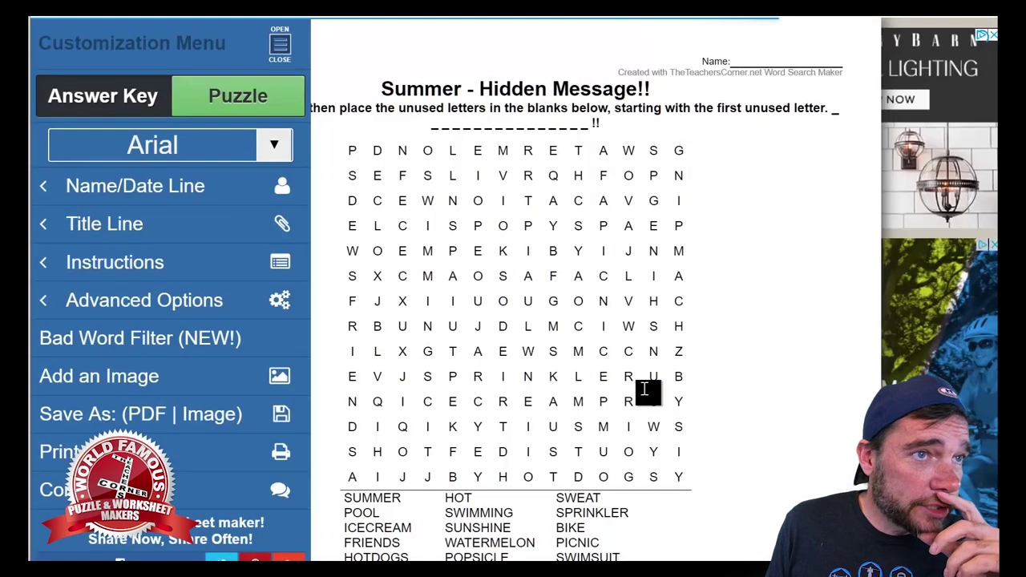
Show the 14×14 answer key, then return to settings with rows and columns at 13
left_click(100, 96)
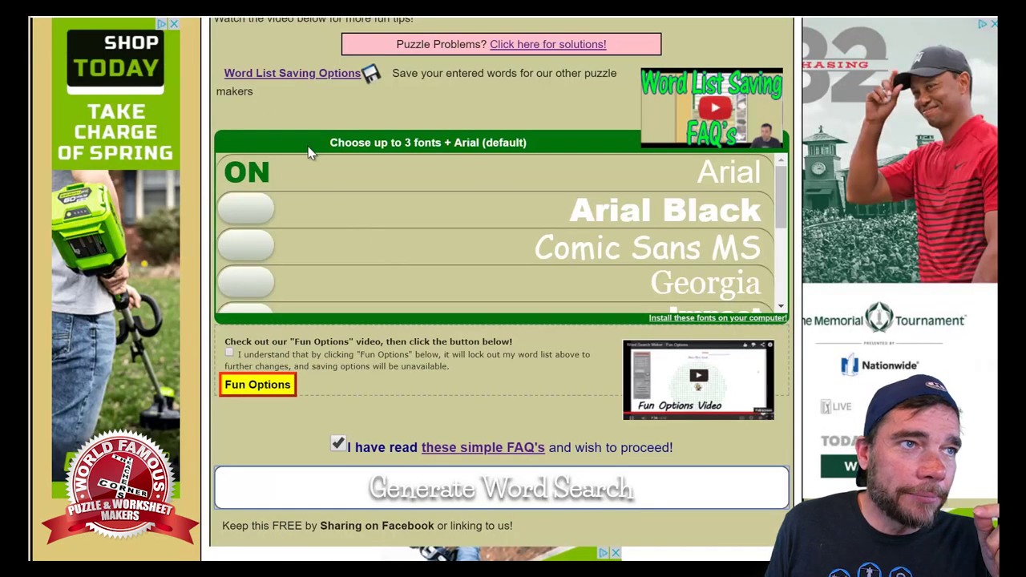
scroll(311, 152, "up", 5)
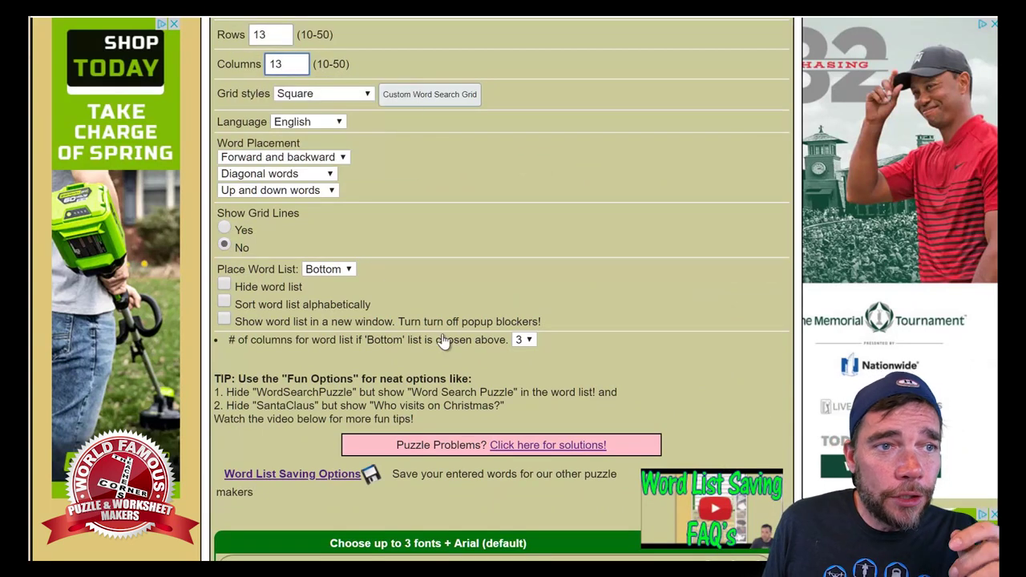
Generate the 13×13 puzzle and reload it once, dismissing the bad-words notices
scroll(513, 321, "down", 7)
left_click(517, 325)
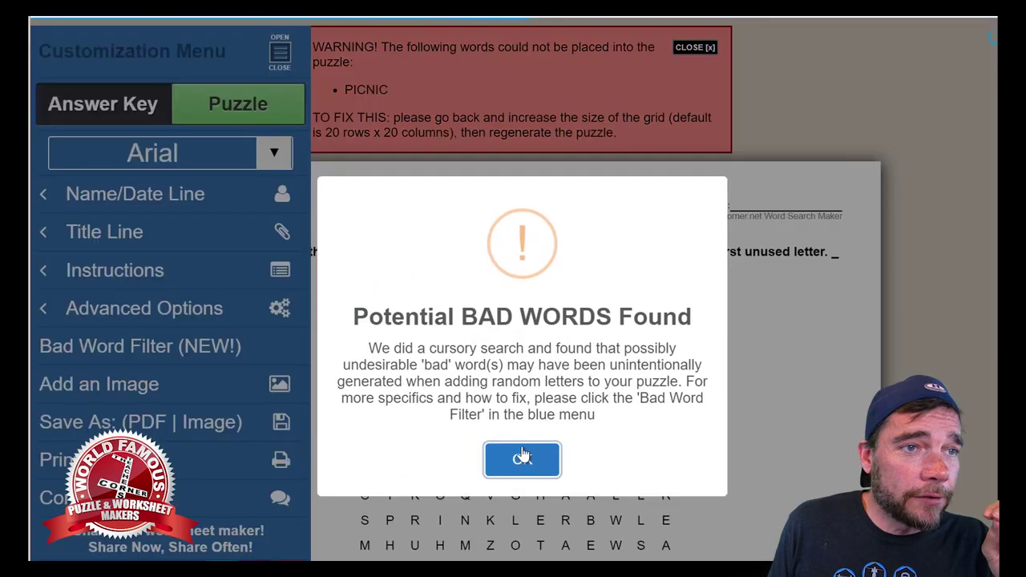
left_click(522, 459)
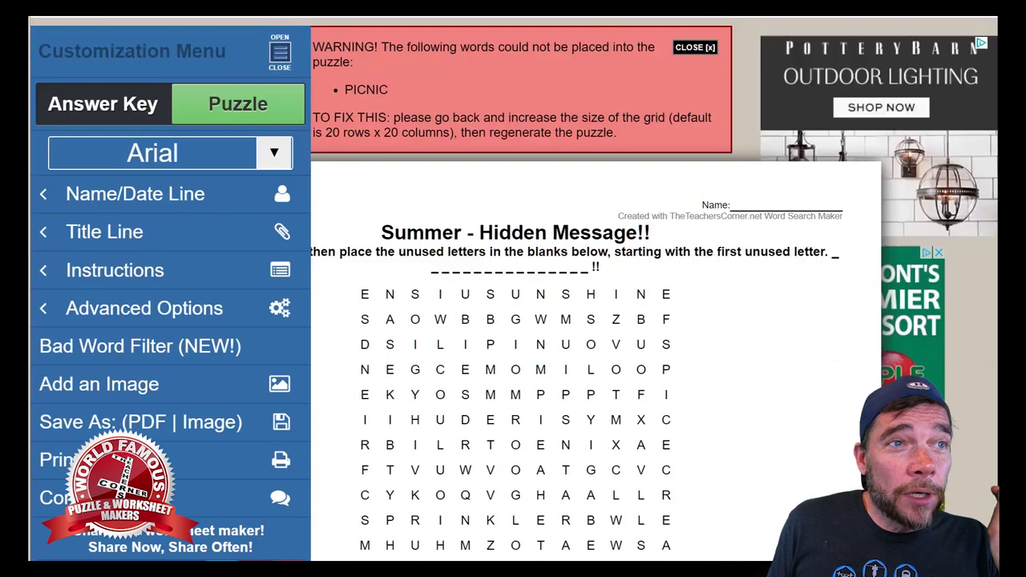
key("F5")
left_click(585, 100)
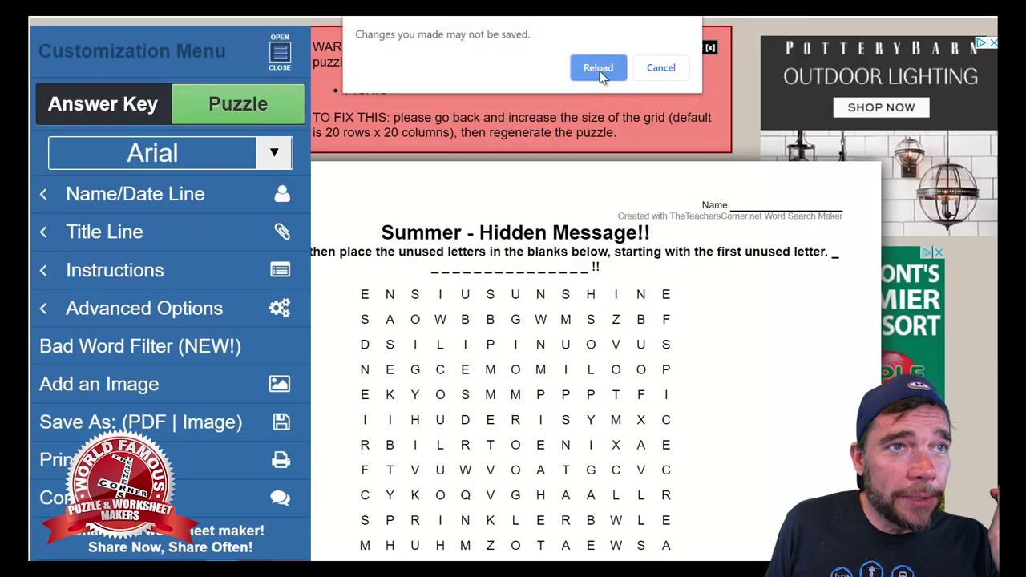
left_click(600, 69)
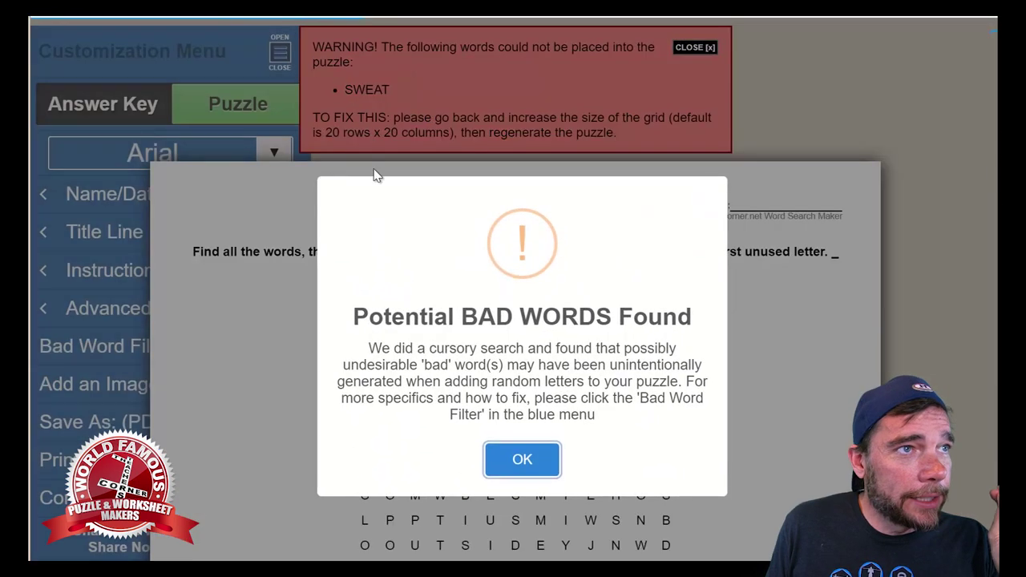
left_click(509, 462)
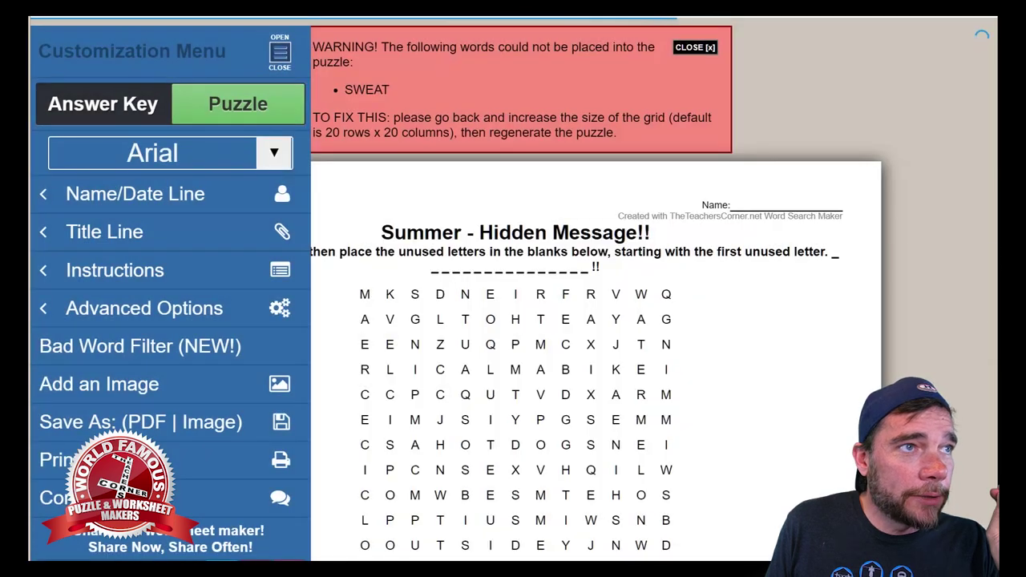
Reload the 13×13 puzzle four more times until no unplaced-words warning appears
key("F5")
left_click(584, 100)
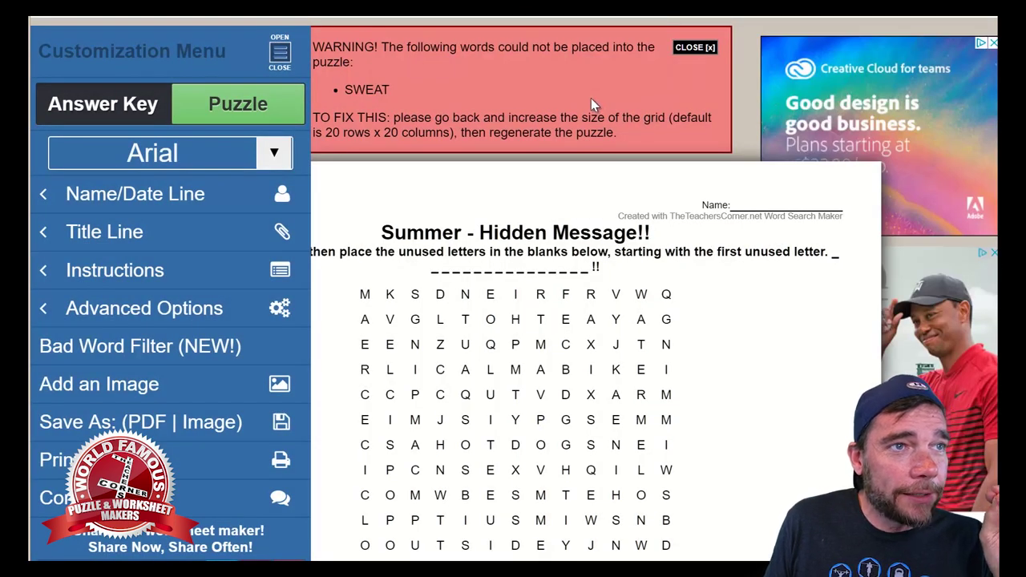
key("F5")
left_click(570, 106)
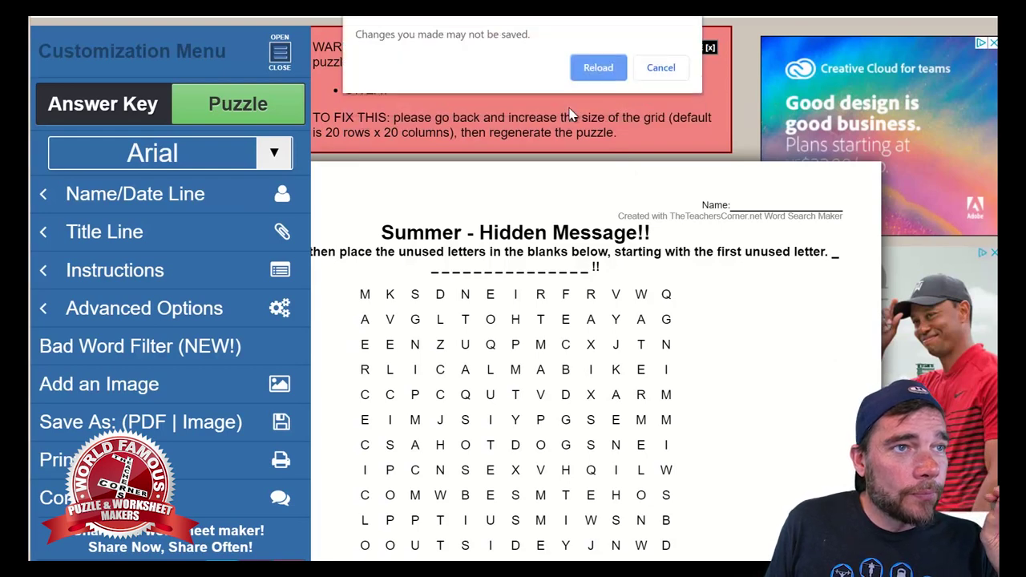
left_click(596, 69)
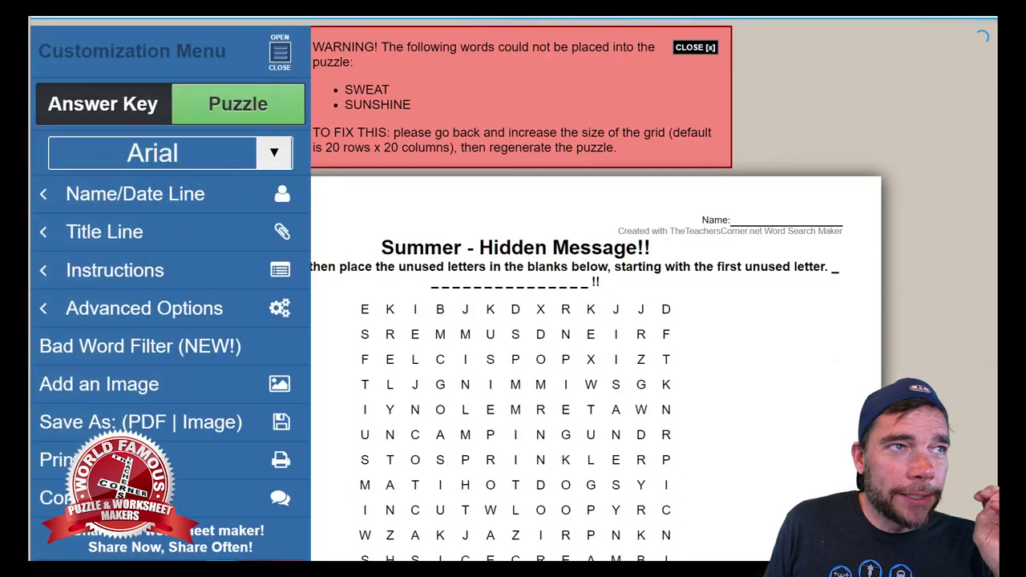
key("F5")
left_click(569, 100)
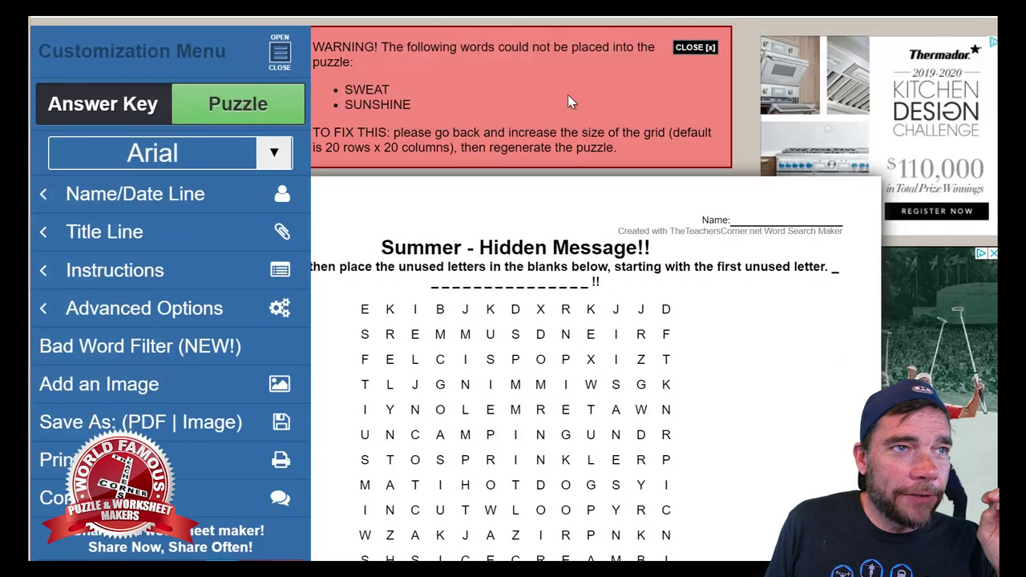
key("F5")
key("Return")
left_click(582, 74)
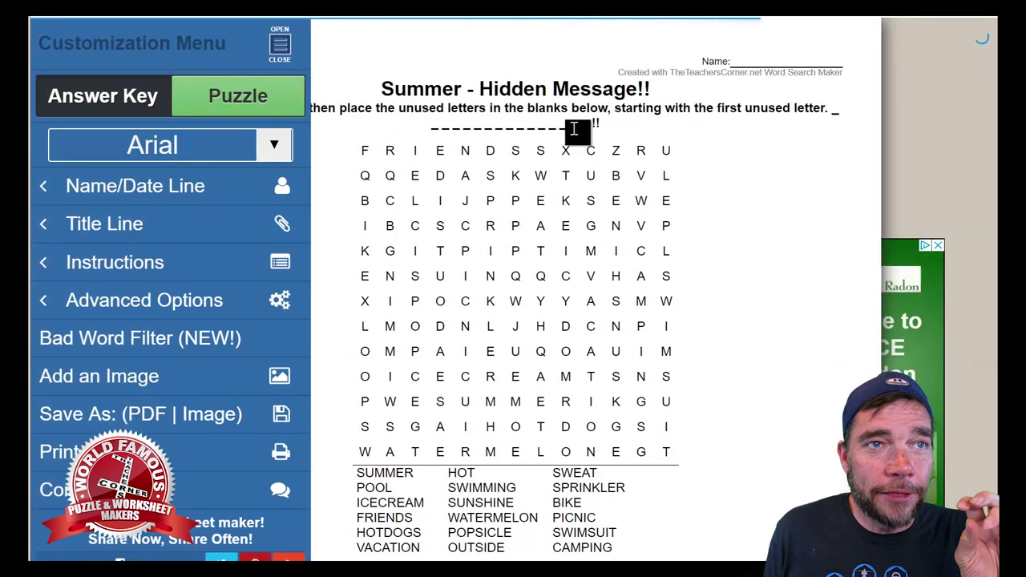
Move the answer blanks to their own line and group them into 4, 1, 5 and 6 letters
left_click(834, 117)
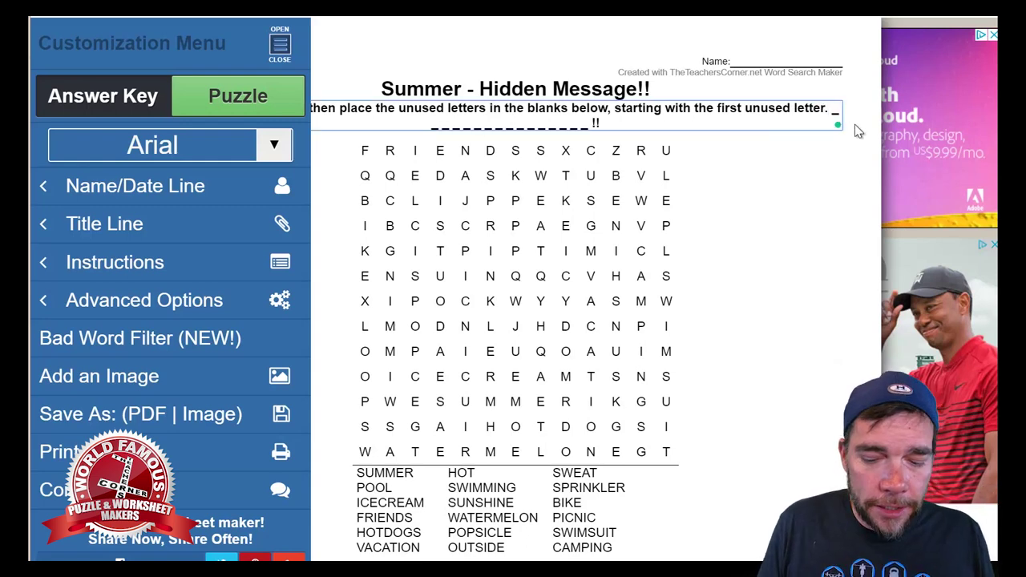
key("Return")
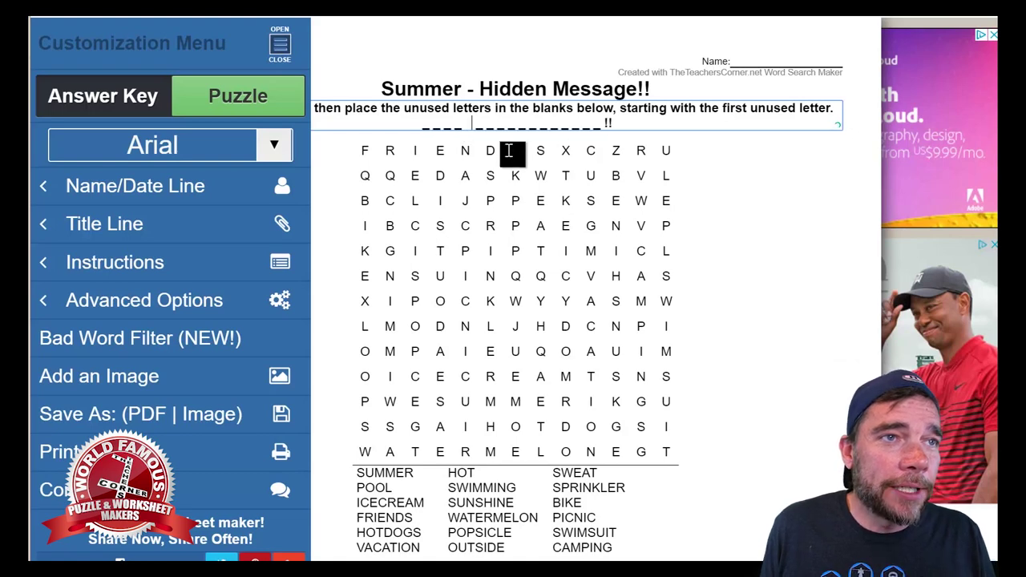
key("Right")
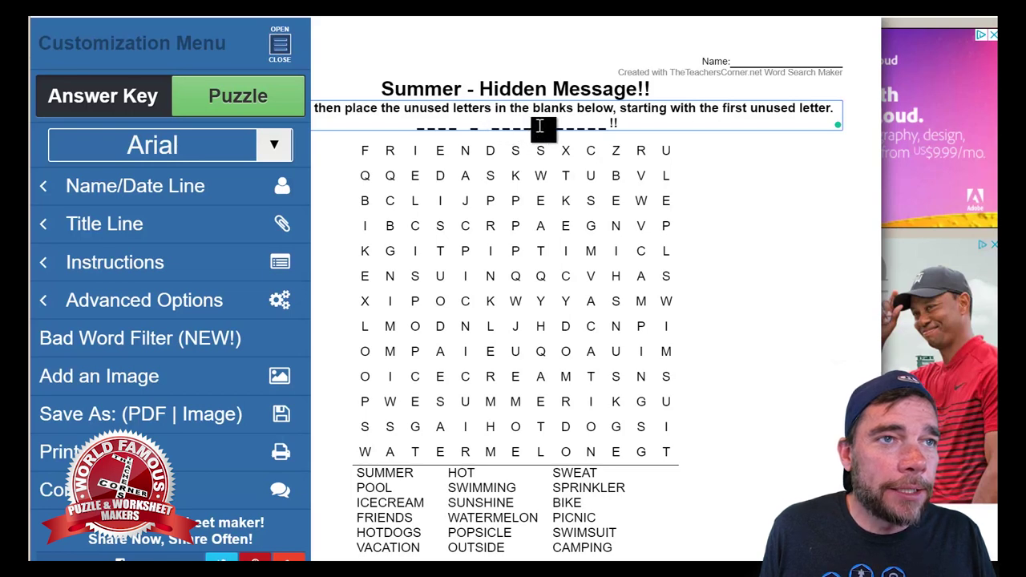
left_click(541, 125)
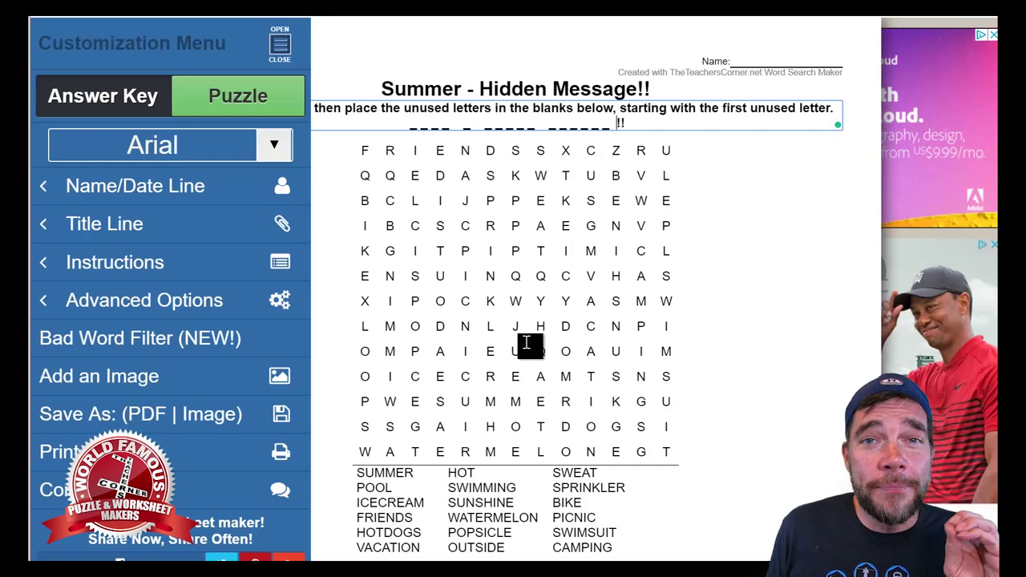
Show the answer key and write the first message letters, including V, into the top row's unused cells
left_click(100, 110)
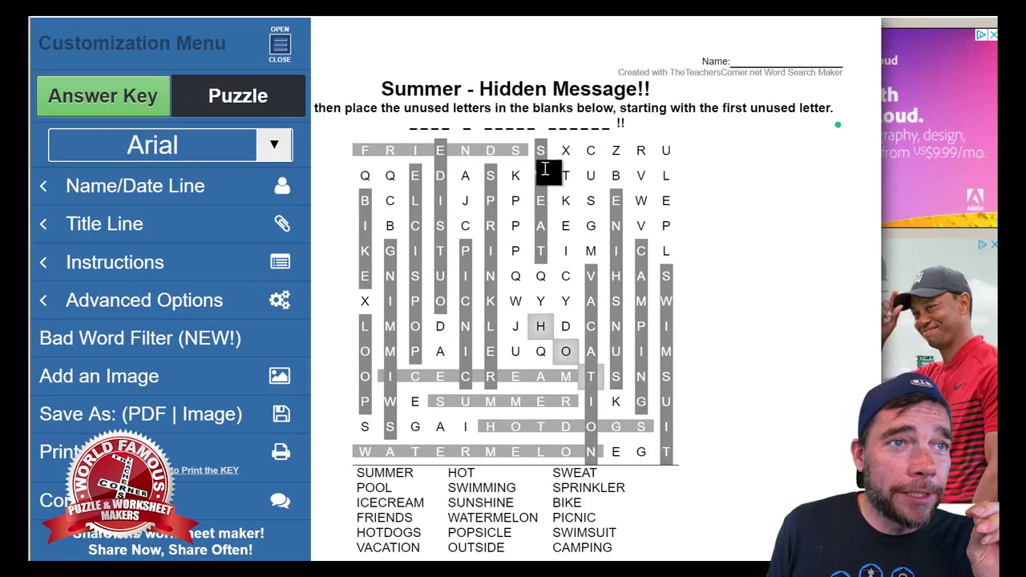
left_click(566, 150)
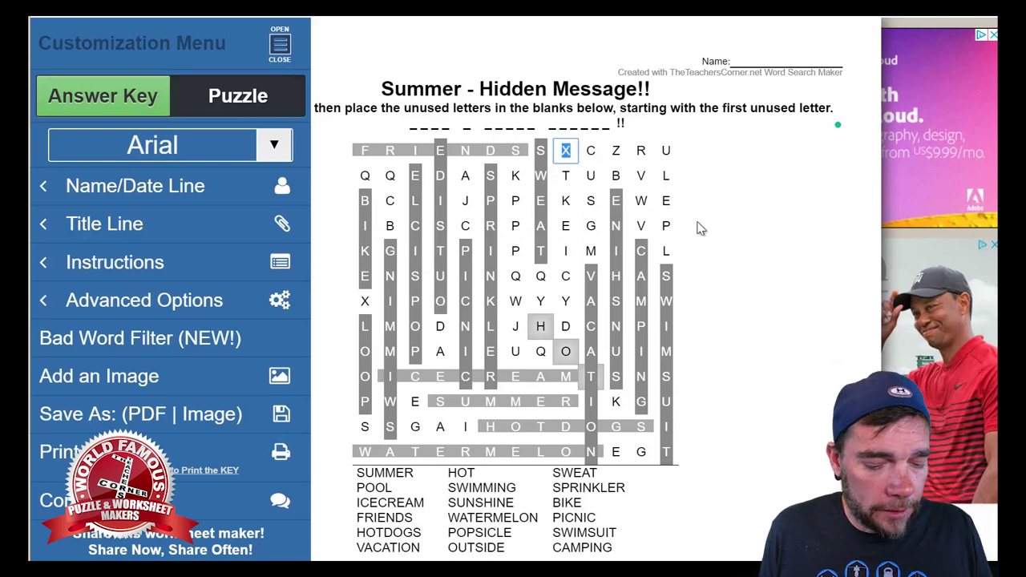
left_click(615, 151)
type("V")
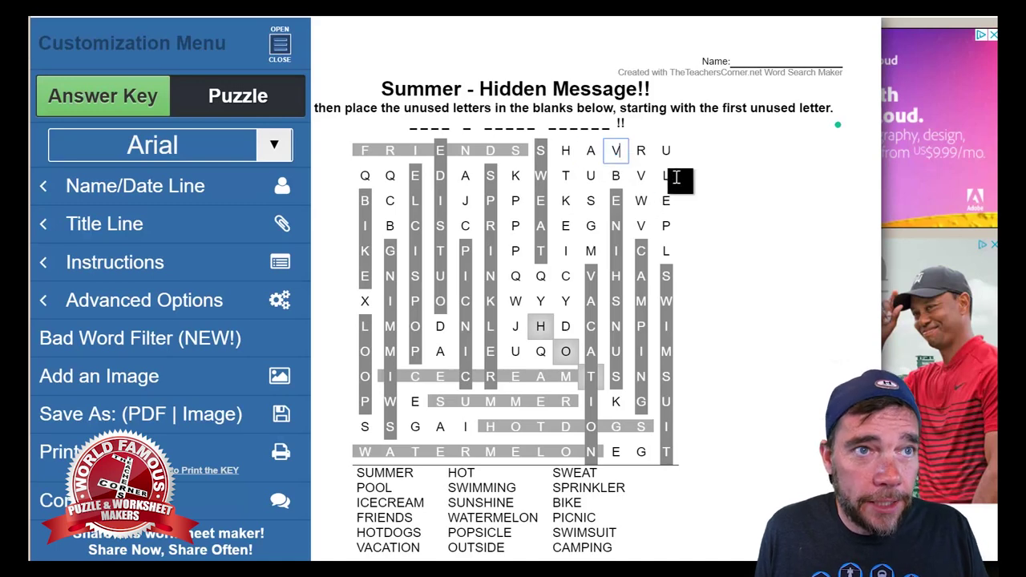
left_click(640, 151)
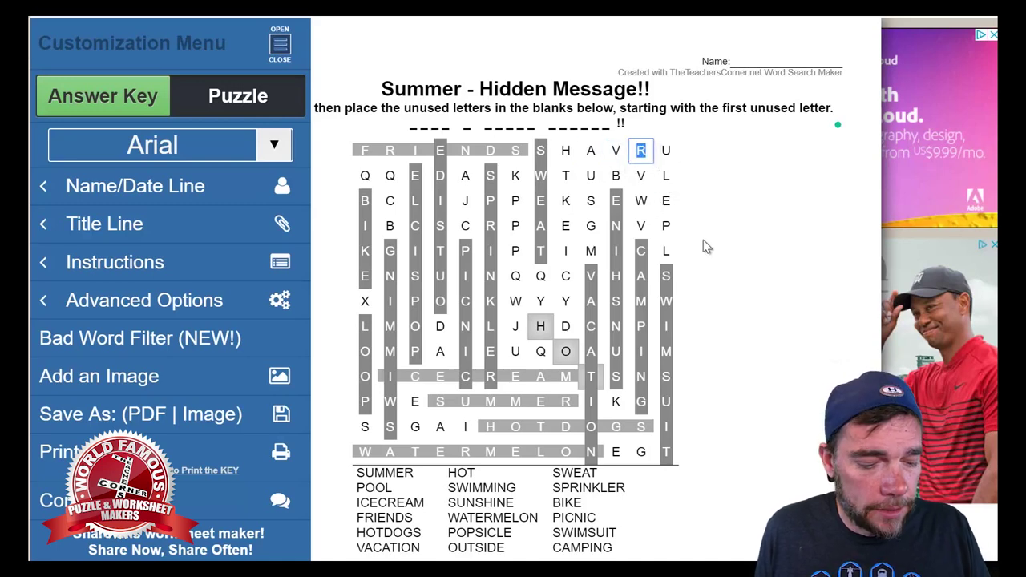
left_click(665, 151)
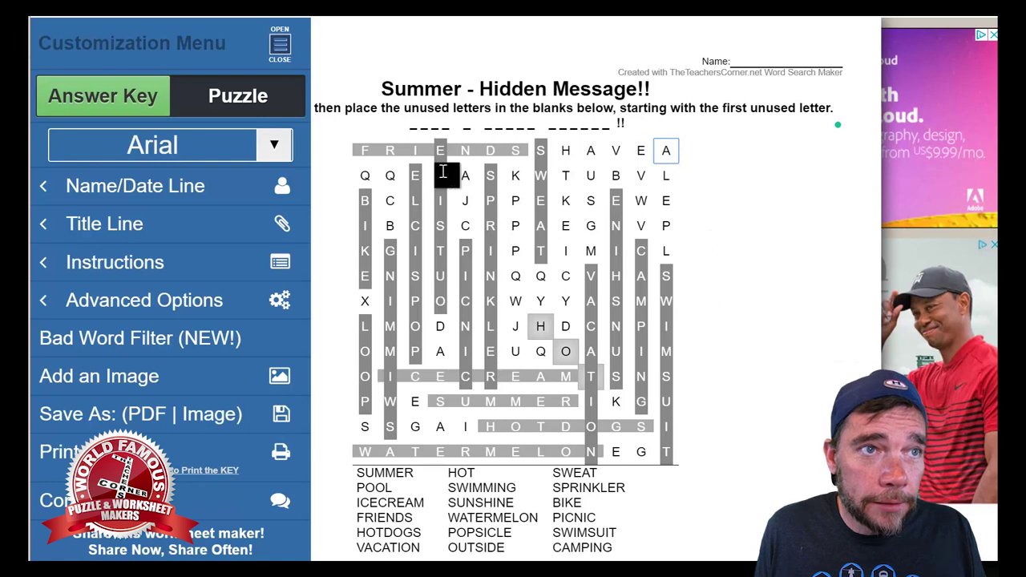
Overwrite the first unused cells of row two with G, R and E
left_click(365, 176)
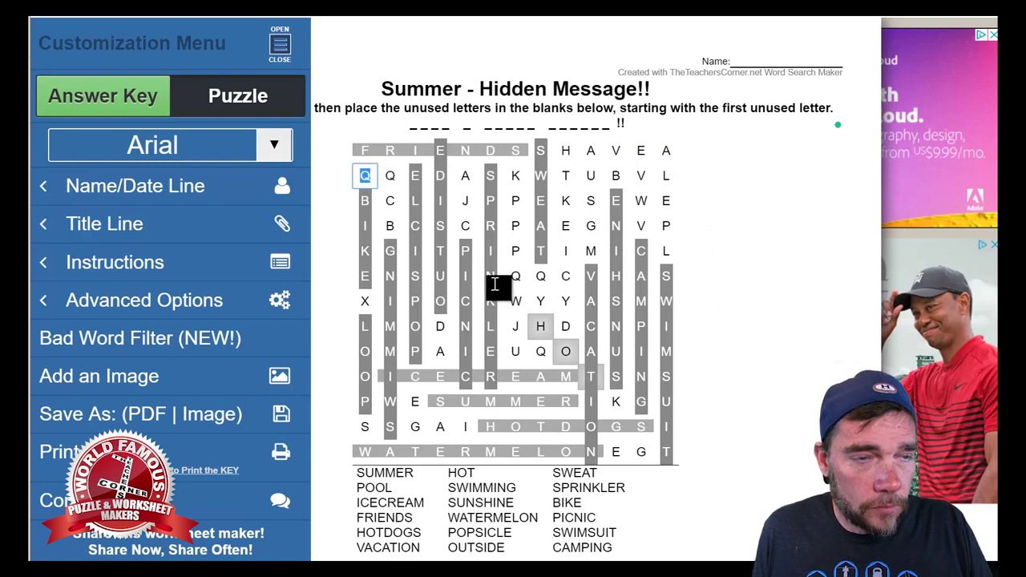
type("G")
left_click(390, 177)
type("R")
left_click(465, 178)
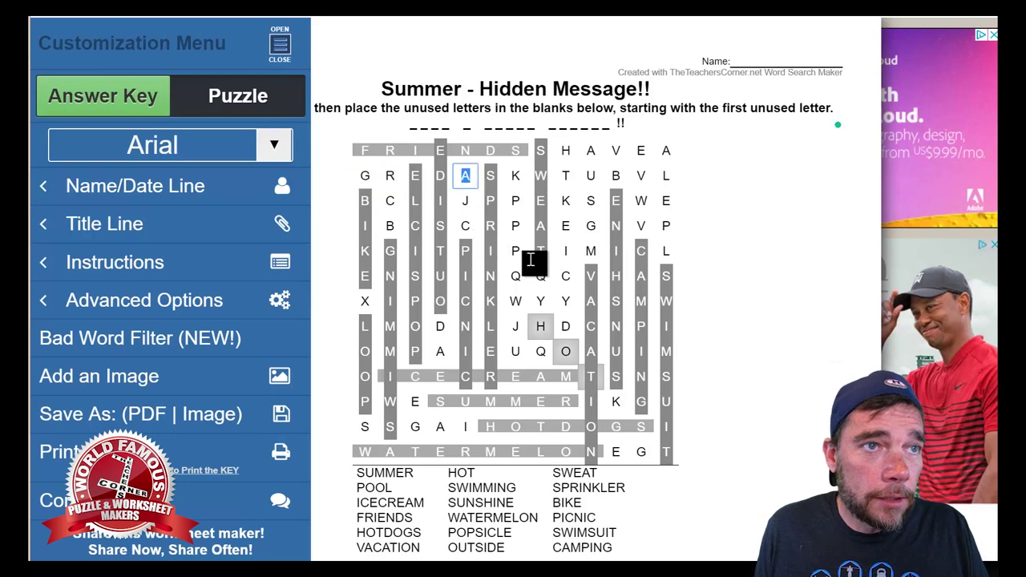
type("E")
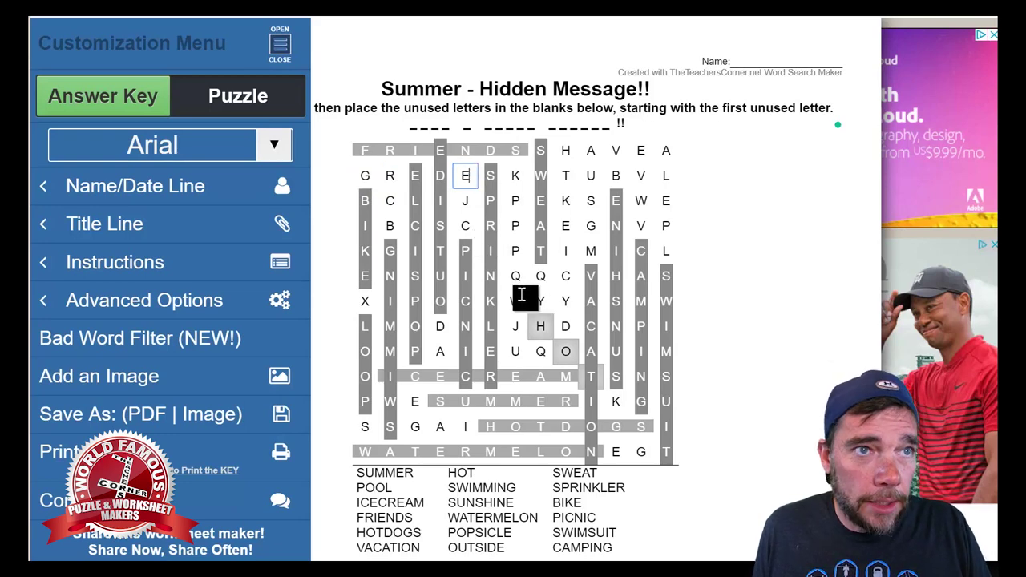
left_click(516, 176)
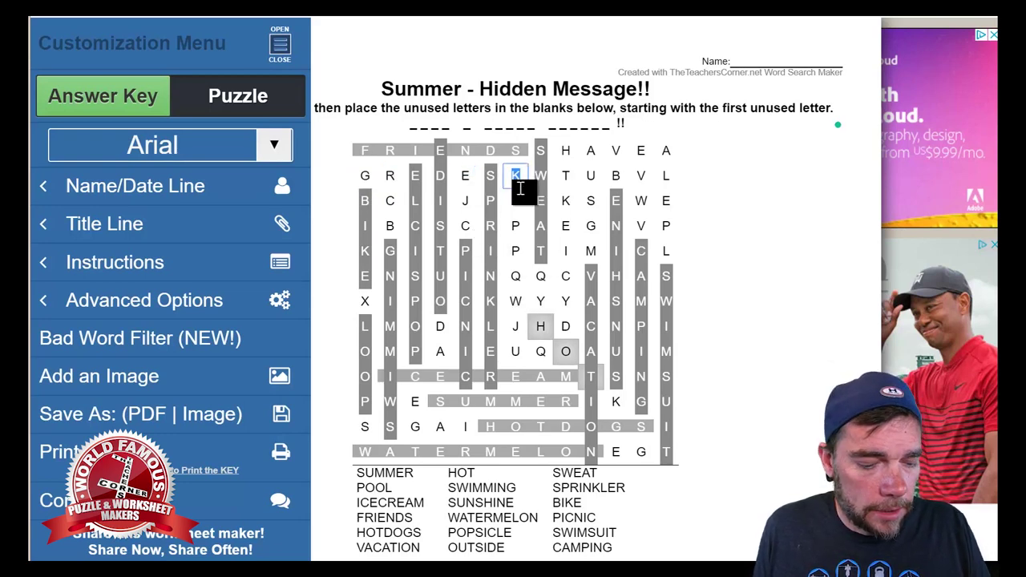
Fill the remaining unused cells of row two with U, M and M
left_click(592, 178)
left_click(594, 178)
left_click(617, 176)
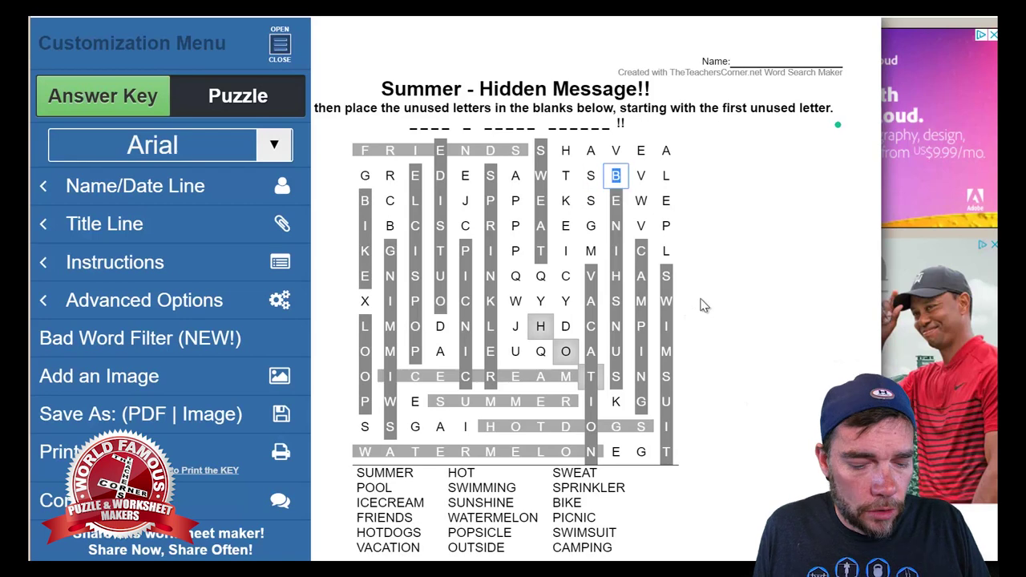
type("U")
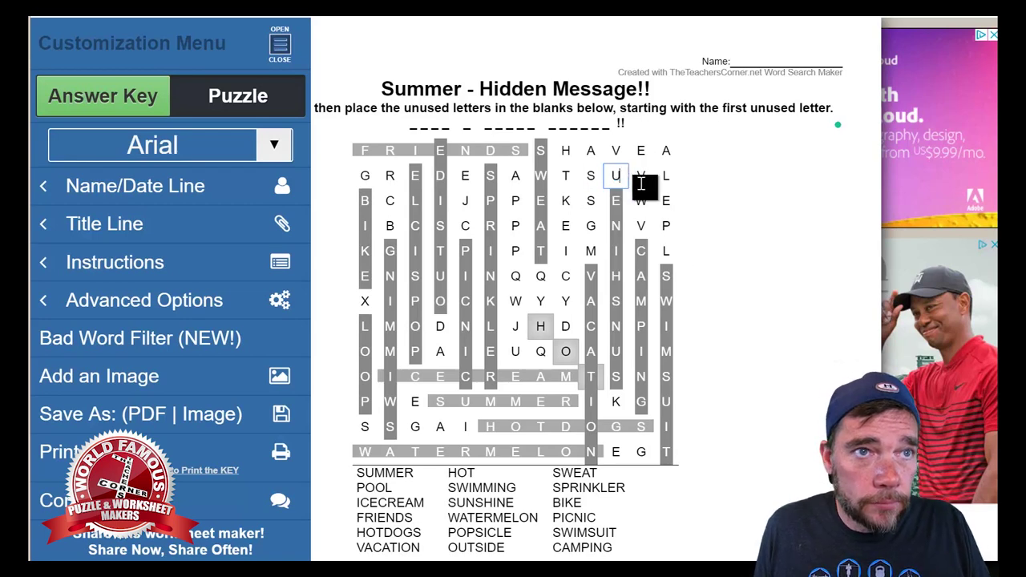
left_click(642, 177)
type("M")
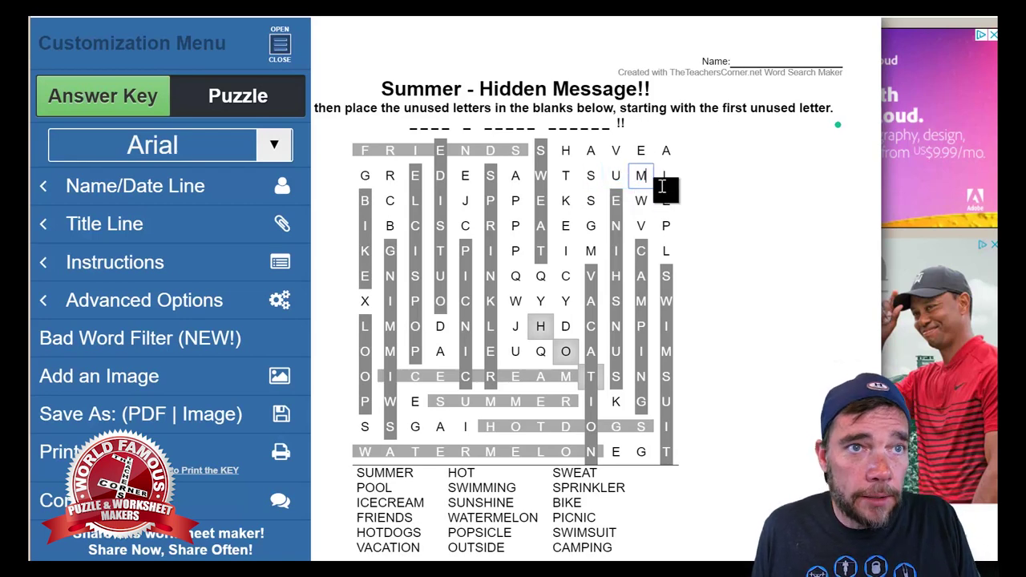
left_click(665, 176)
type("M")
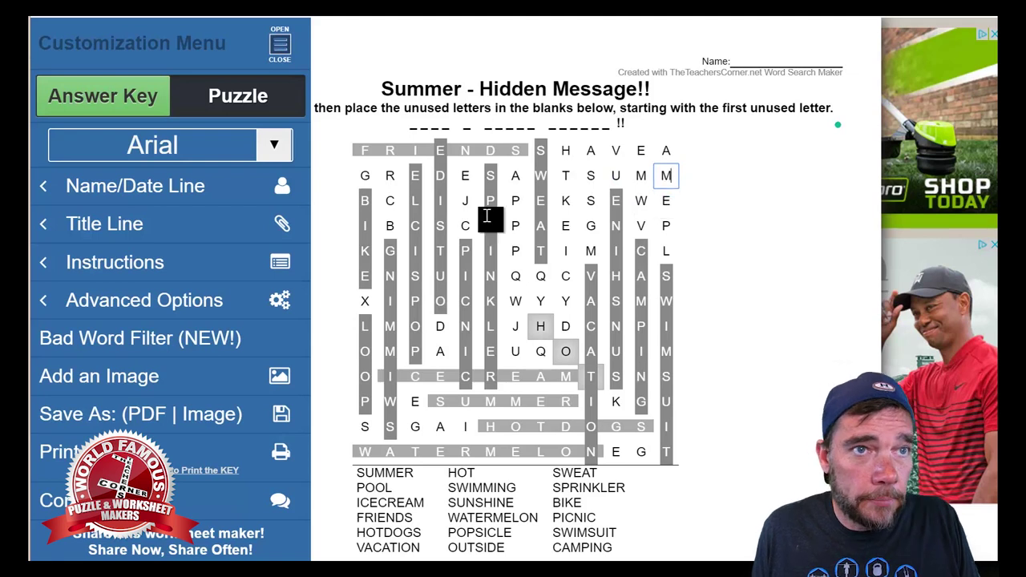
Put E and R into row three's unused cells, then compare the Puzzle and Answer Key views
left_click(391, 201)
type("E")
left_click(464, 201)
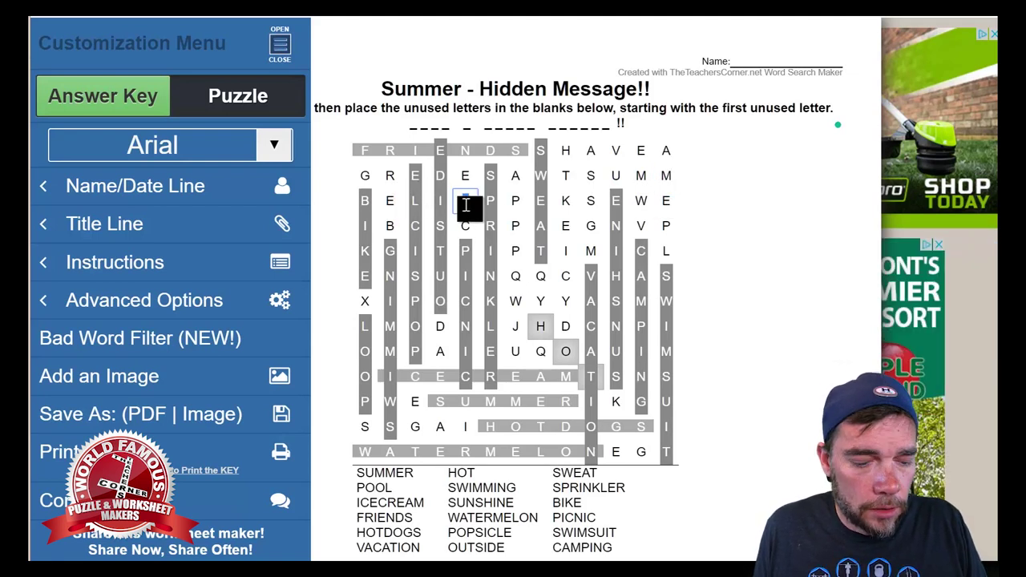
type("R")
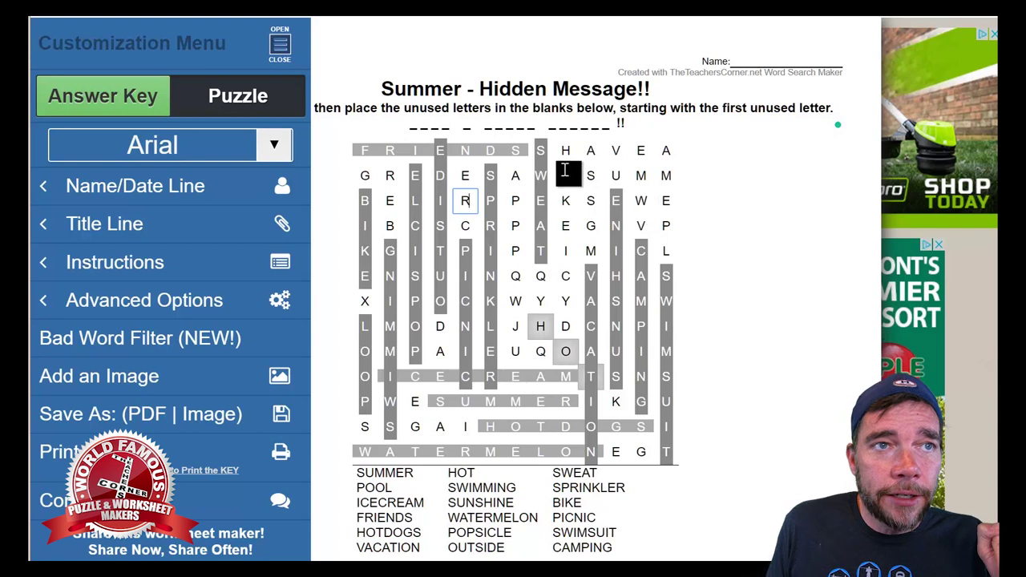
left_click(276, 110)
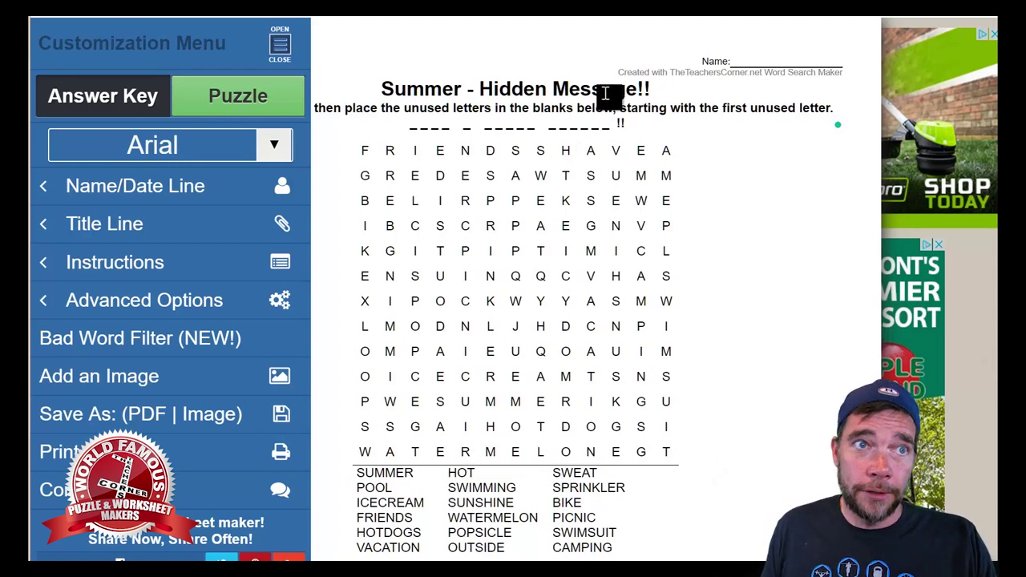
left_click(120, 95)
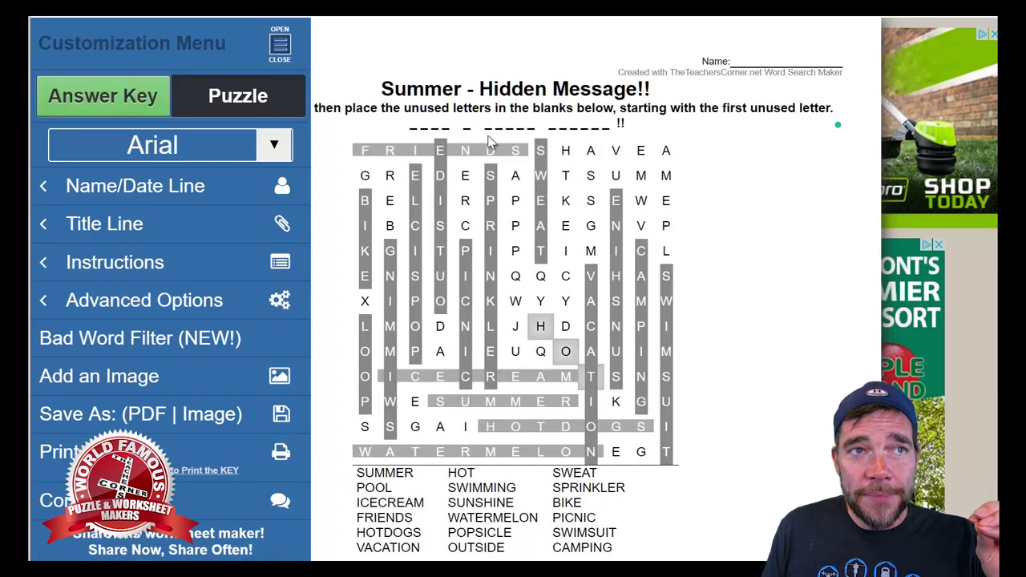
left_click(613, 121)
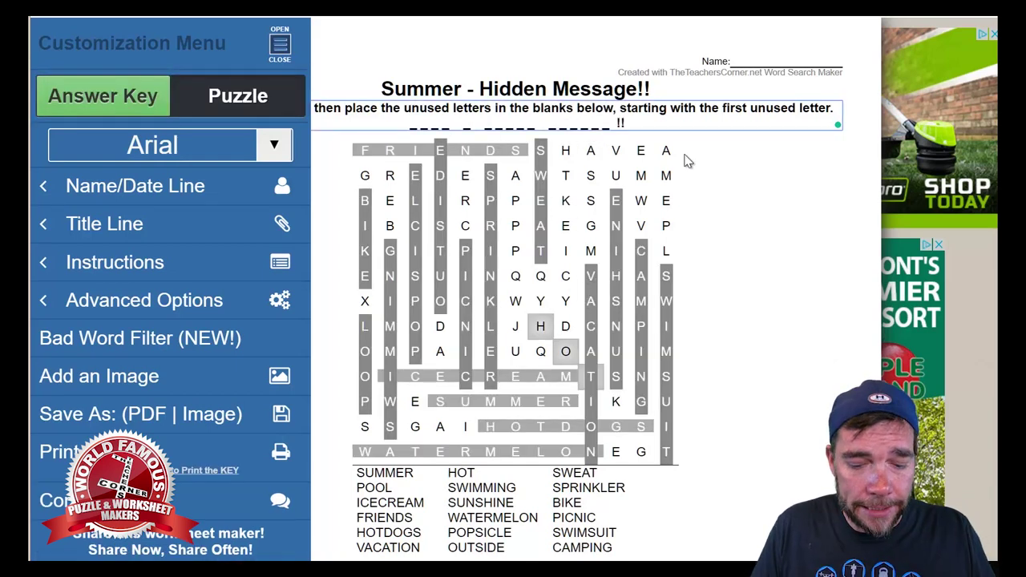
Move the closing !! to a new line and add the blank groups '__' and '-- ---- ---' before it
key("Return")
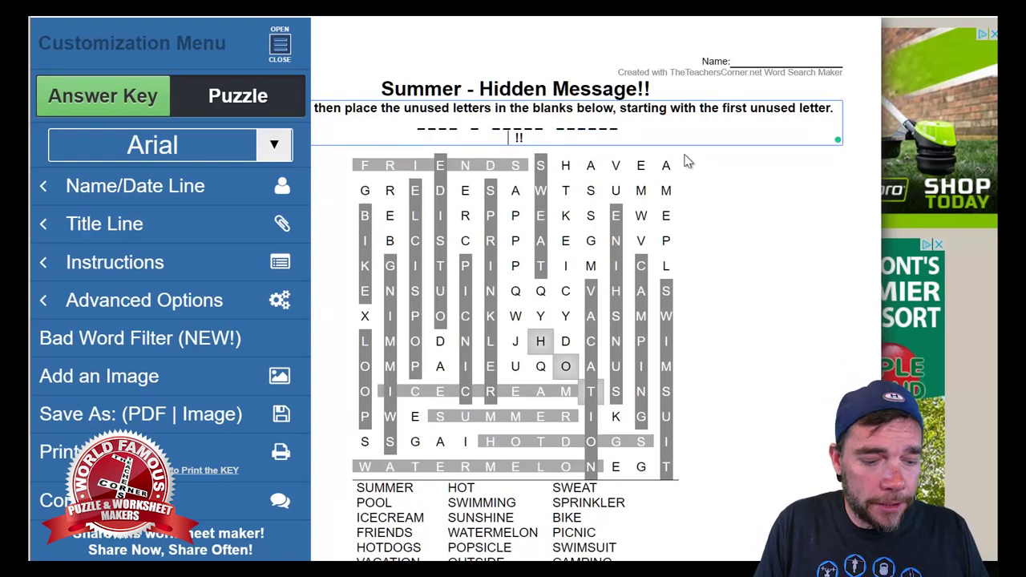
type("W")
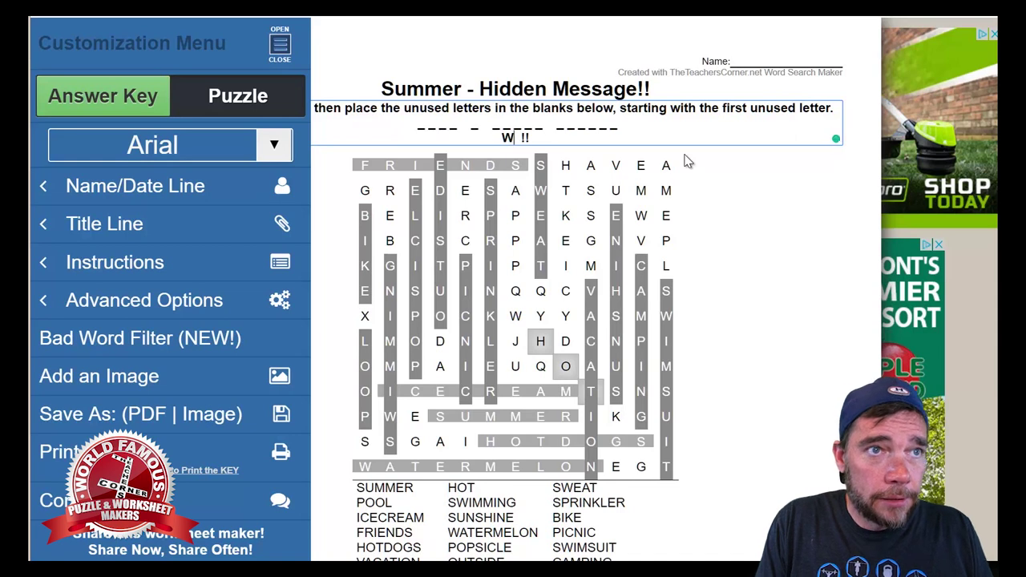
key("BackSpace")
type("__ W")
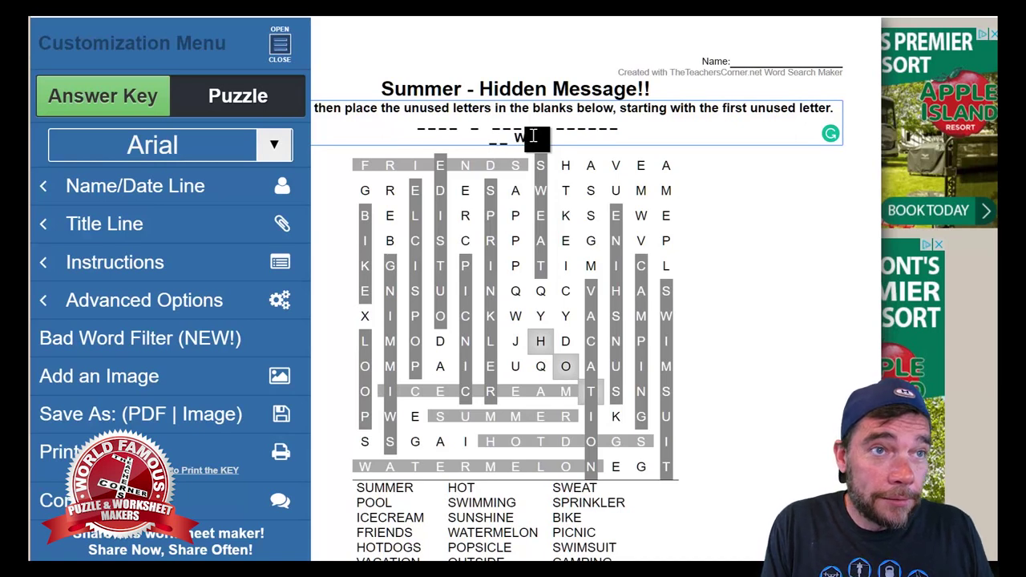
key("BackSpace")
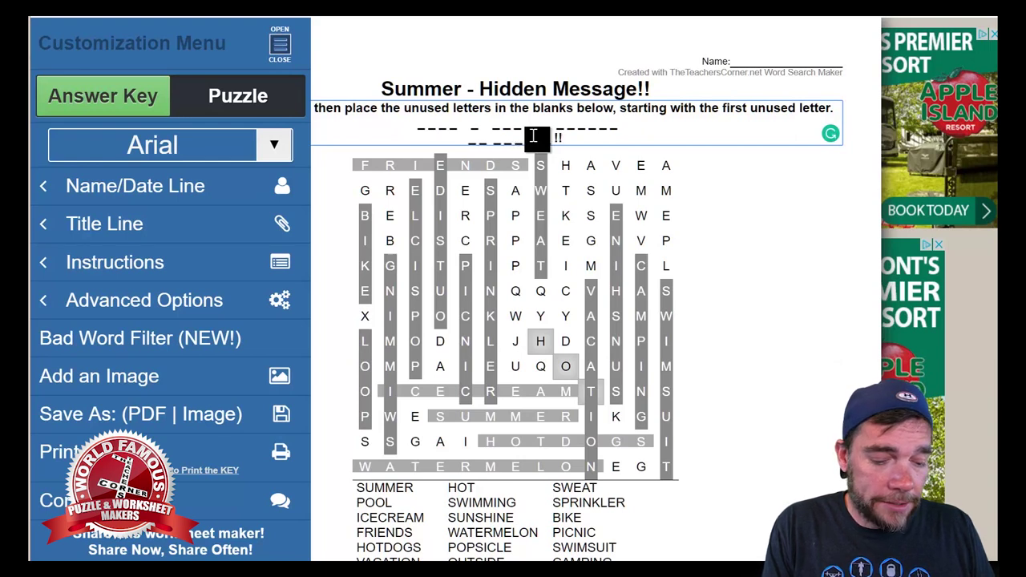
type("-")
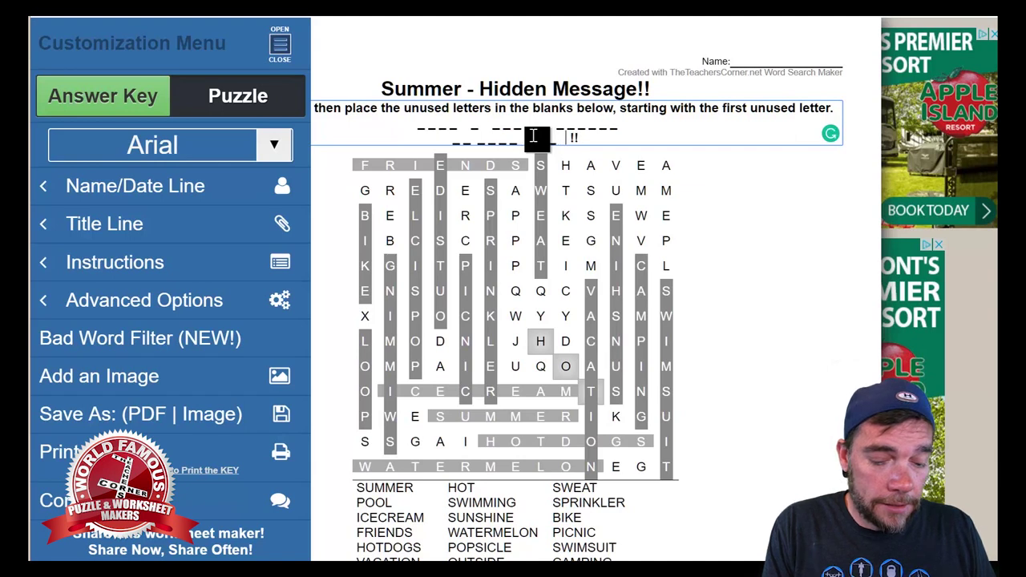
type("- ")
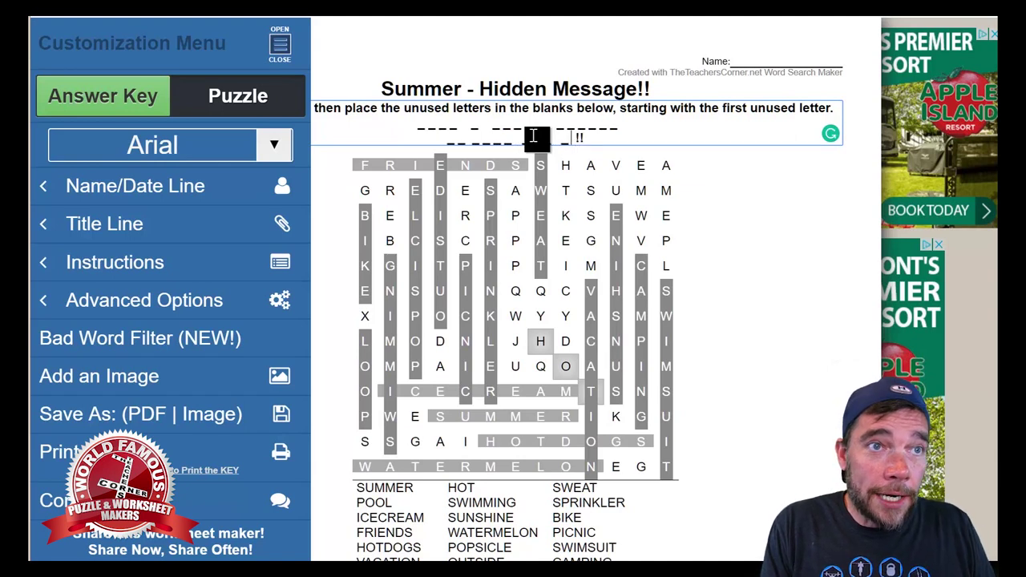
type("-")
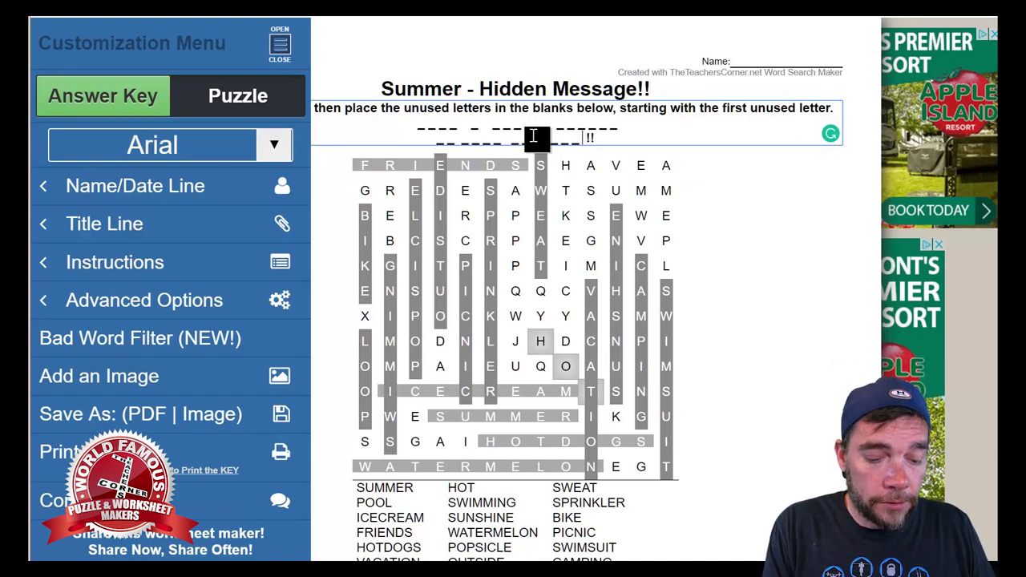
type("--")
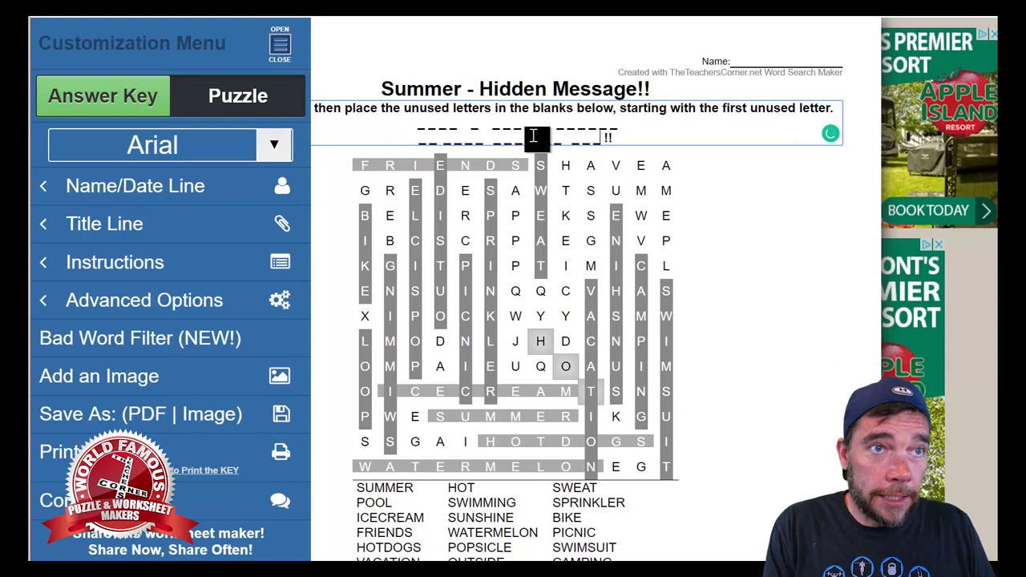
type("-")
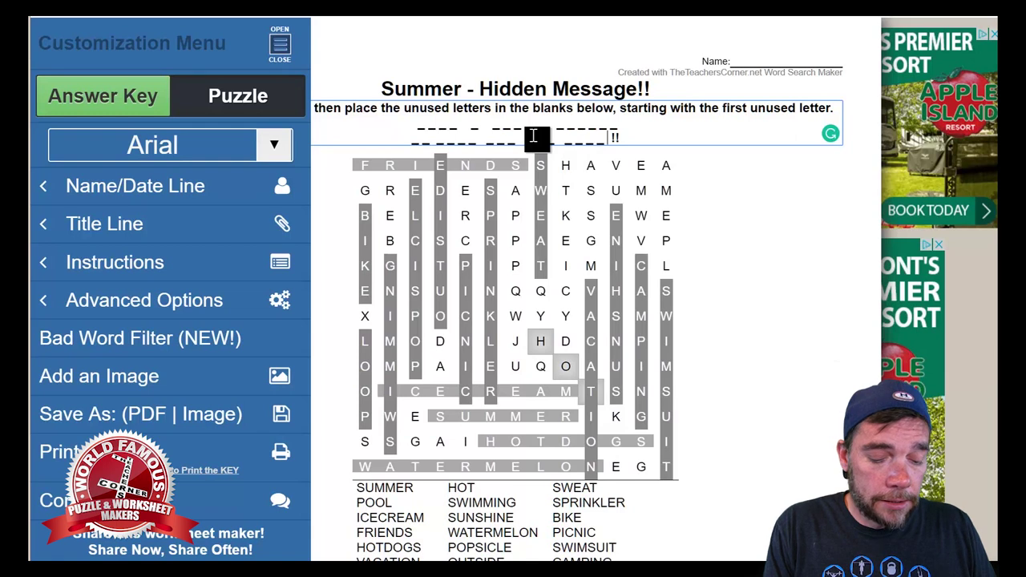
type(" -")
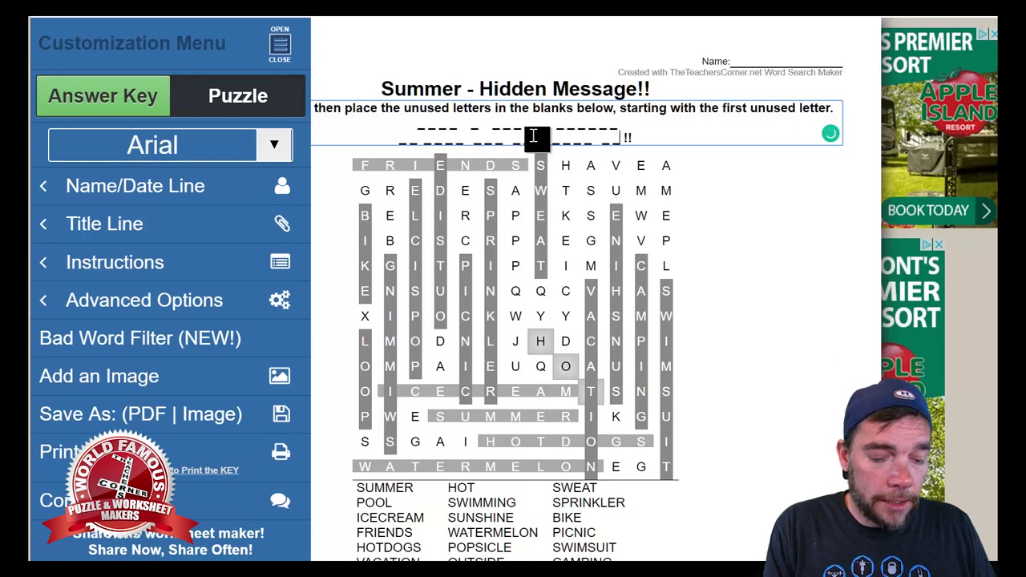
type("---")
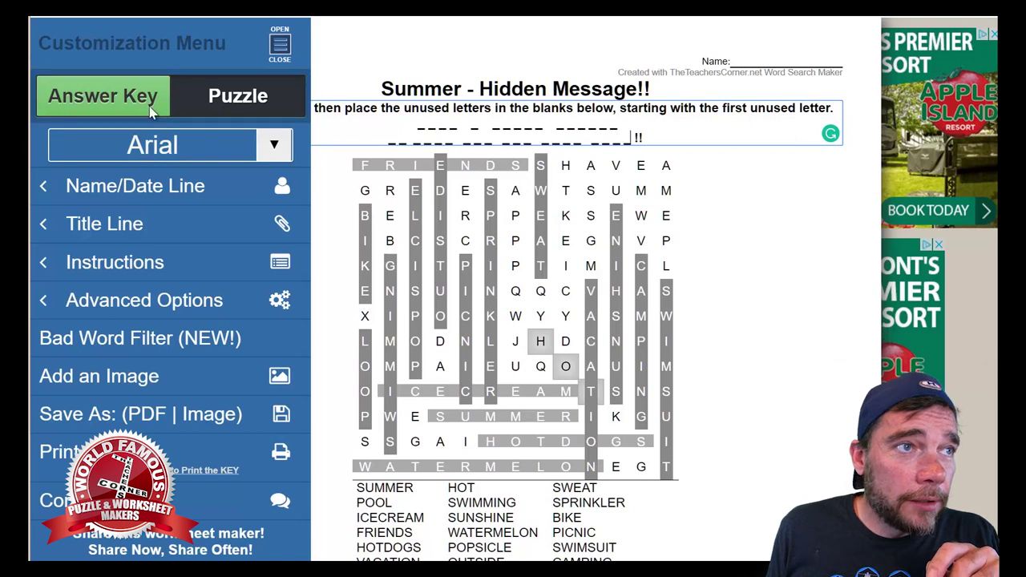
Overwrite unused cells in rows three and four with I, L, E, N and EX
left_click(212, 96)
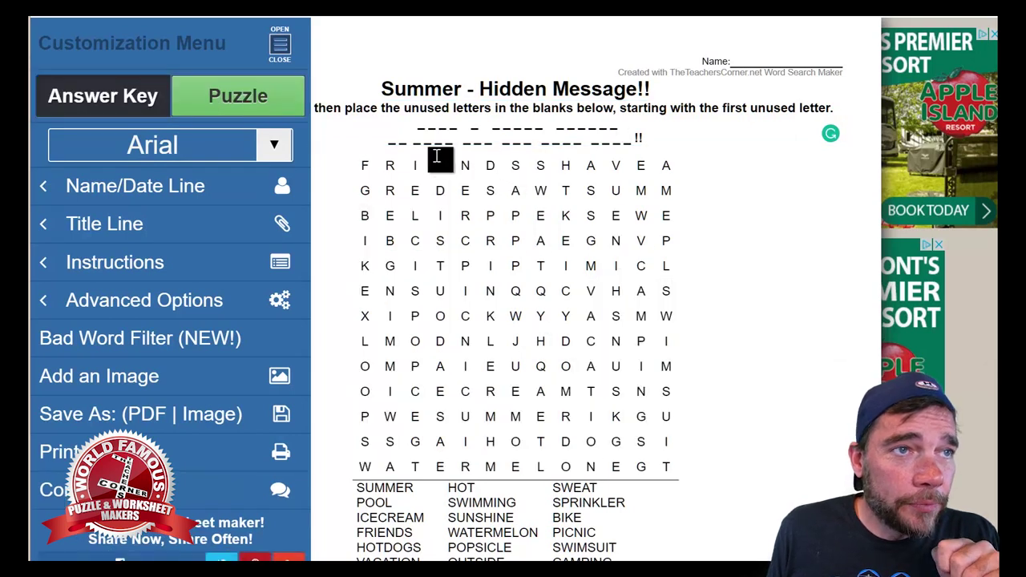
left_click(133, 98)
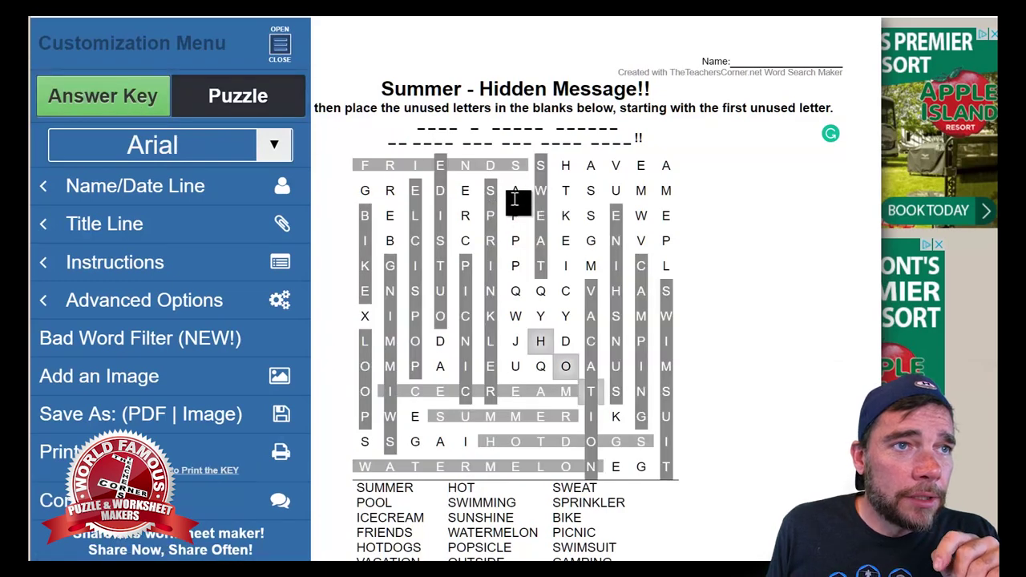
left_click_drag(518, 216, 525, 223)
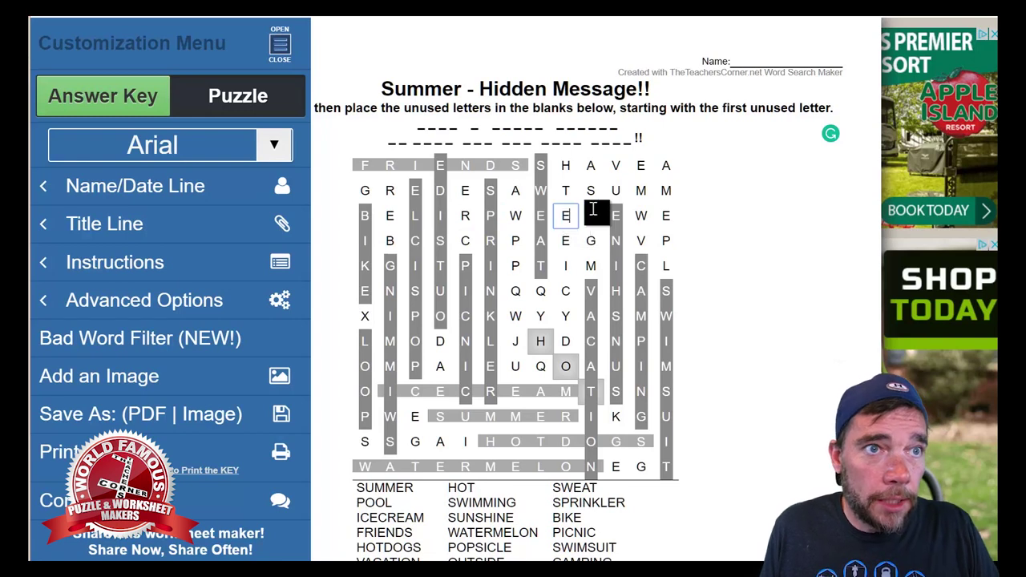
double_click(646, 221)
type("I")
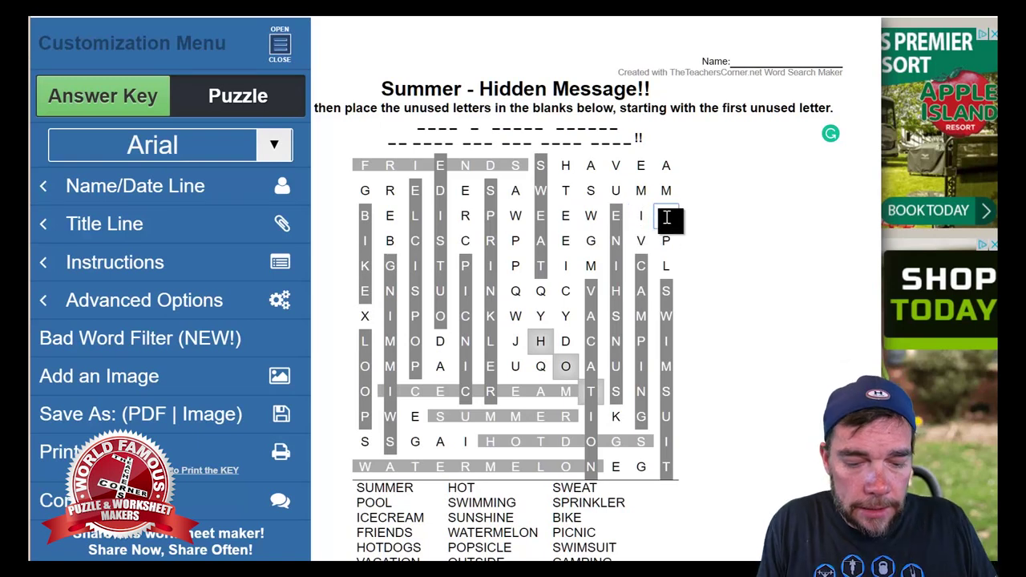
double_click(390, 244)
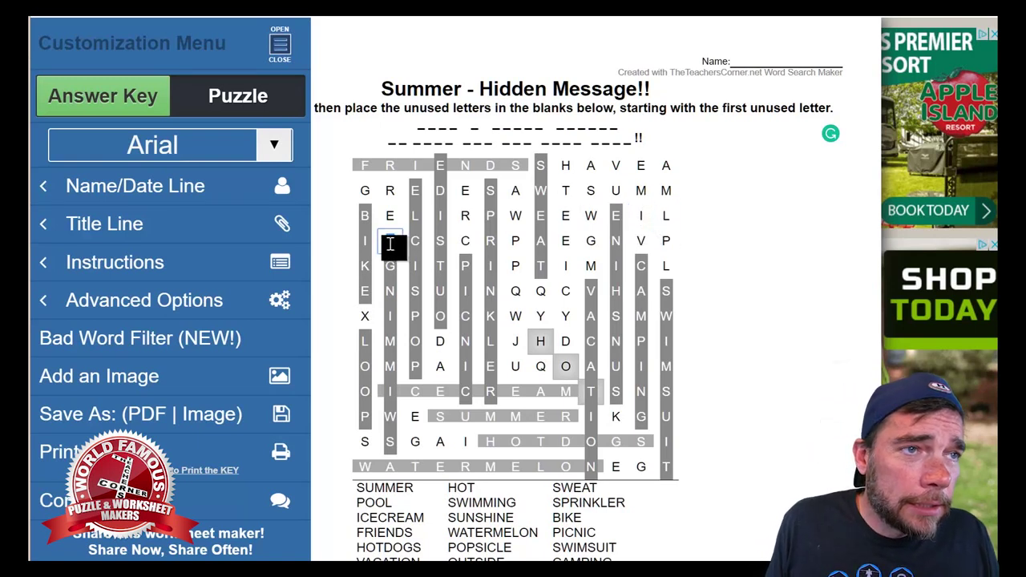
type("L")
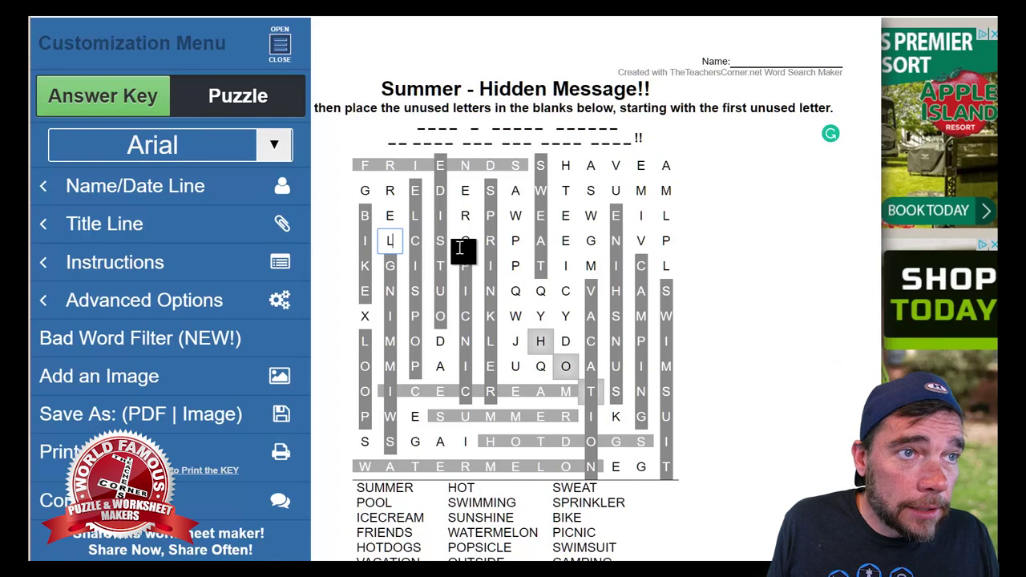
double_click(515, 240)
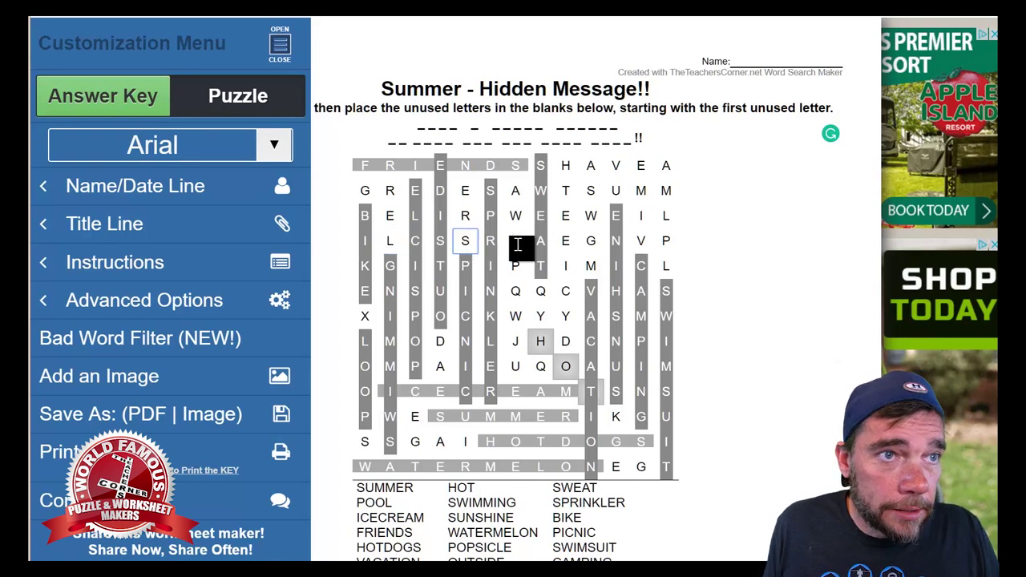
type("E")
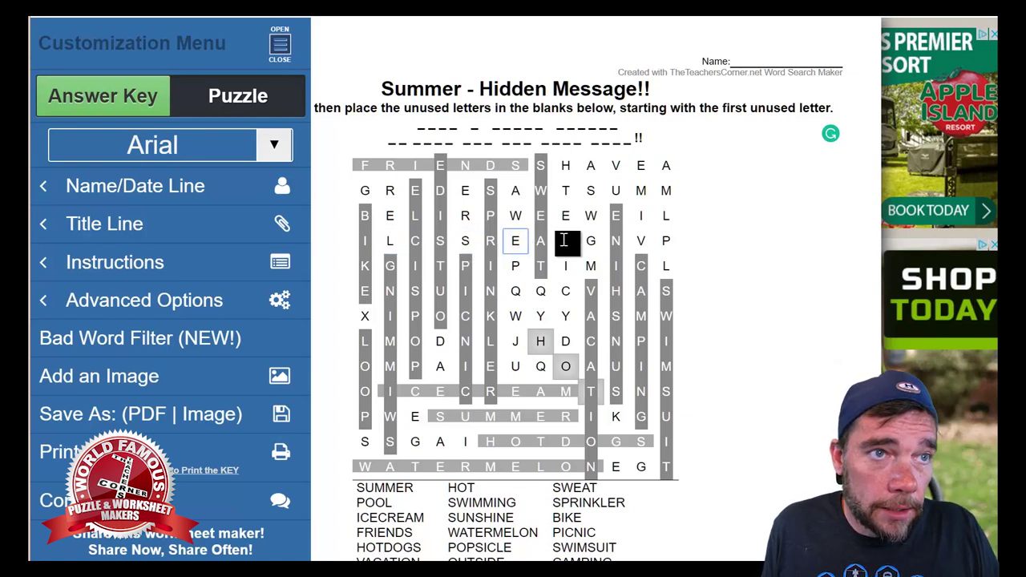
double_click(591, 240)
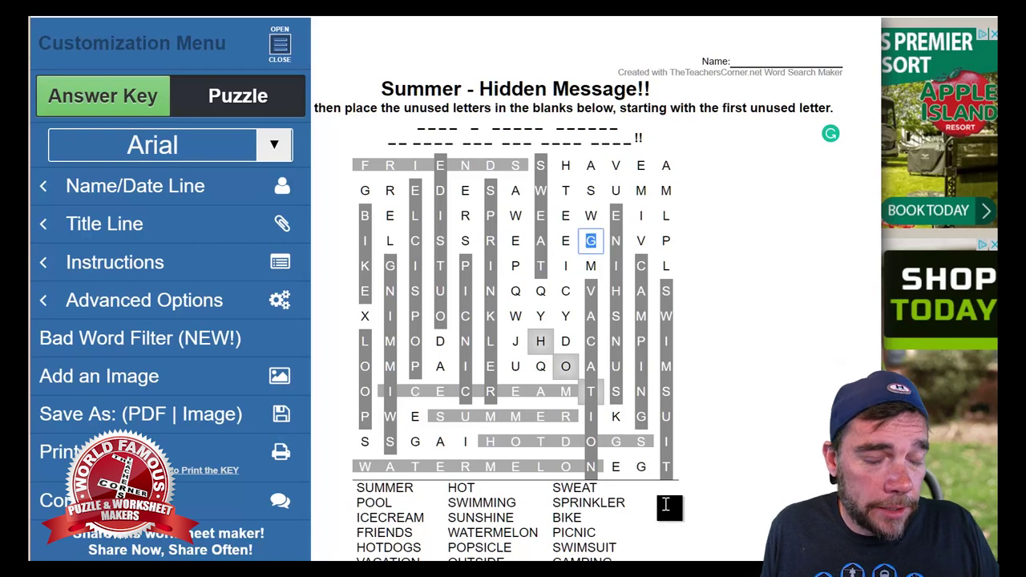
type("N")
double_click(640, 240)
type("E")
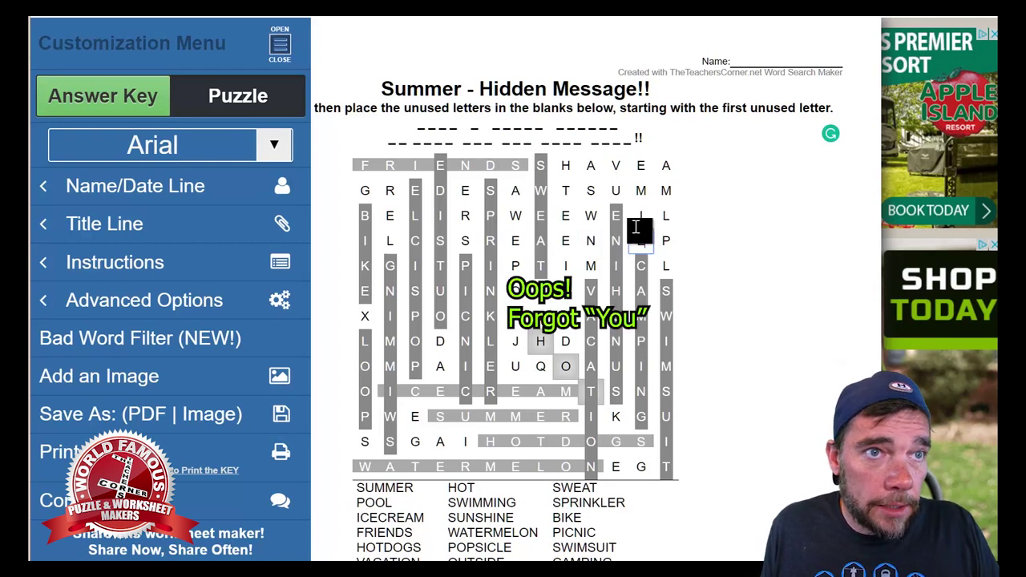
type("X")
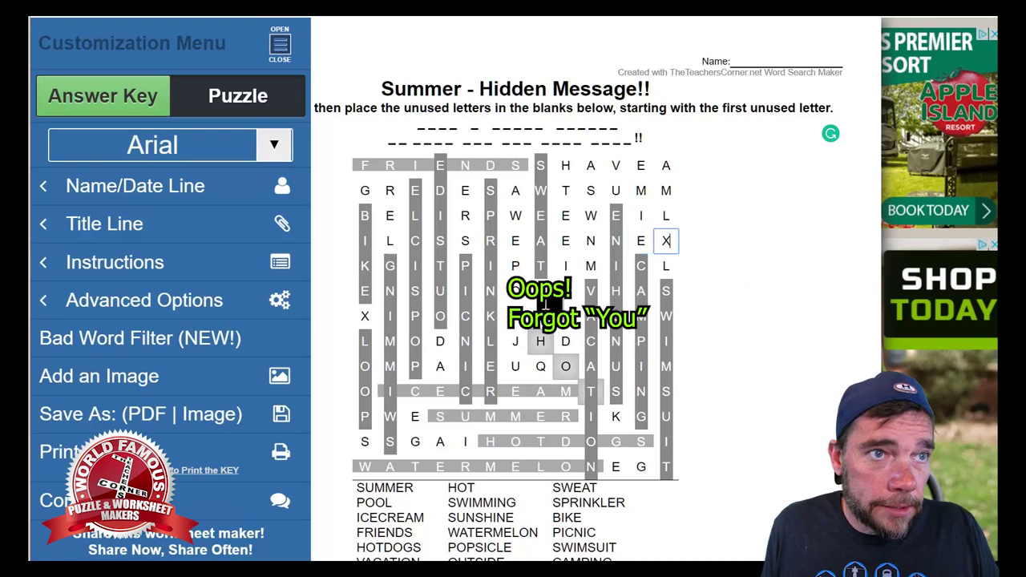
Put T, Y and A into row five's unused cells and R into row six
double_click(516, 266)
type("T")
double_click(565, 268)
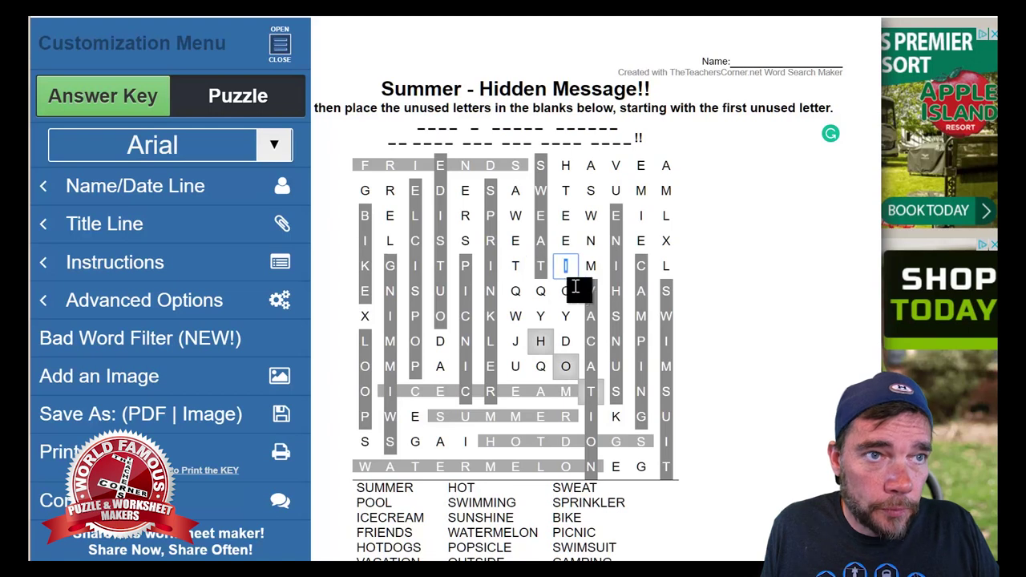
type("Y")
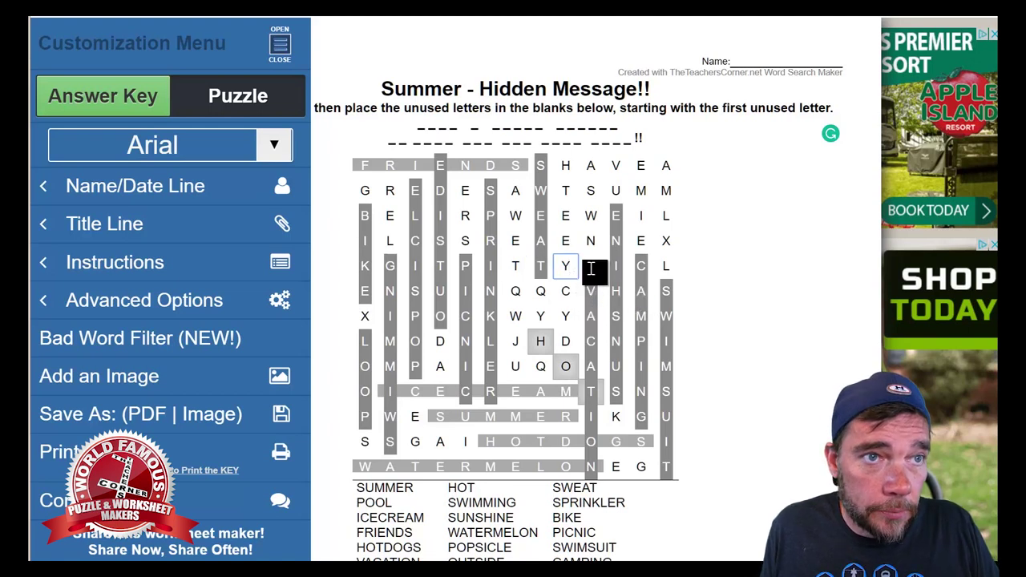
double_click(591, 267)
double_click(665, 268)
type("A")
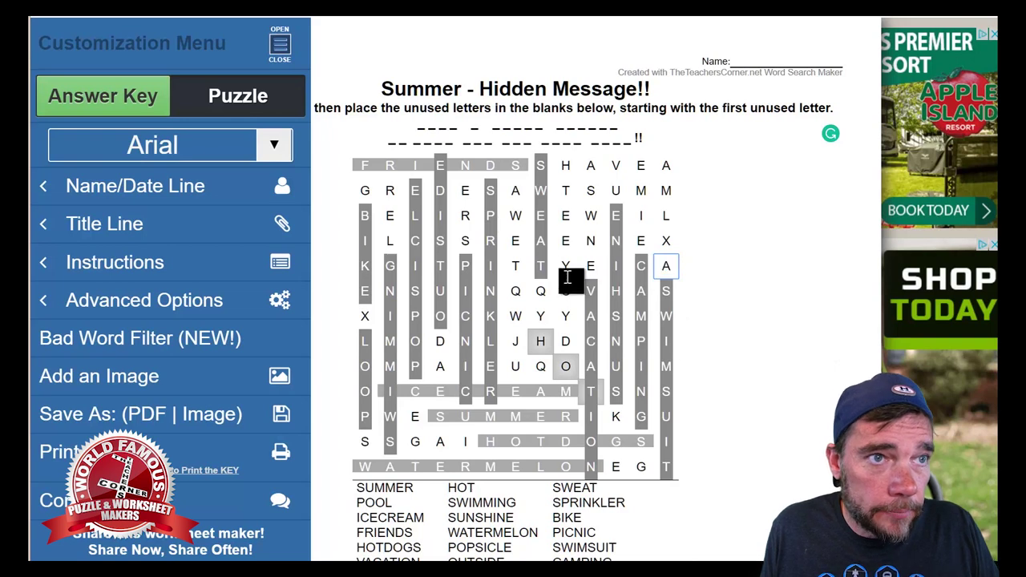
double_click(517, 291)
type("R")
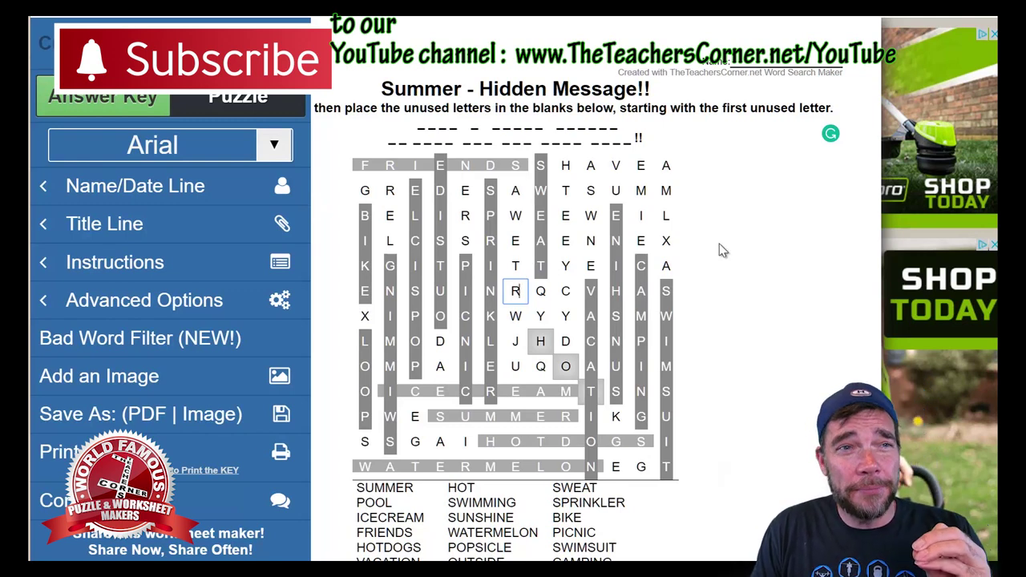
Switch to the plain Puzzle view to confirm the hidden letters blend into the grid
left_click(264, 145)
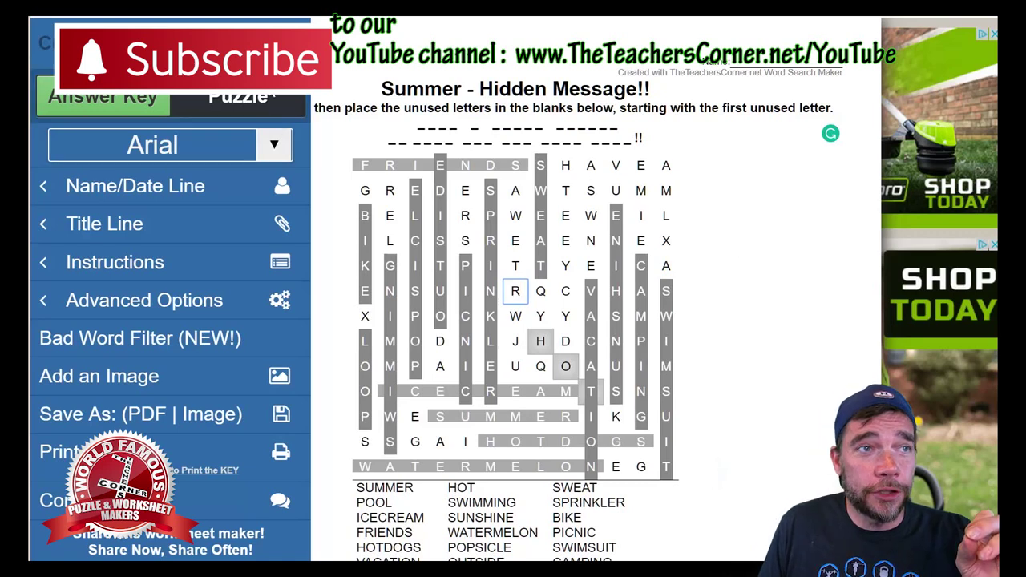
left_click(233, 96)
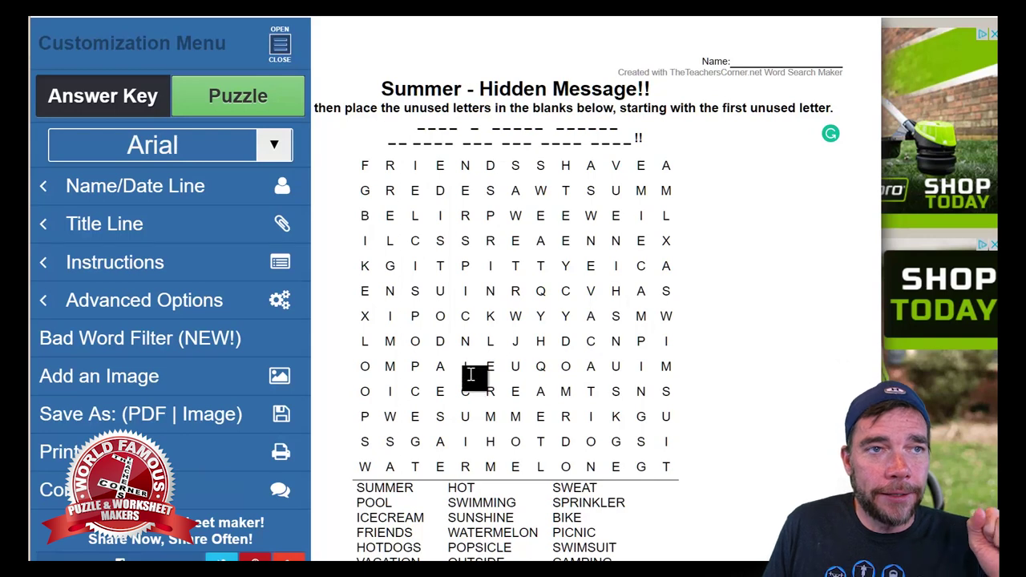
Back on the answer key, add empty lines around the answer blanks and regroup the first blank row with a dash
left_click(148, 109)
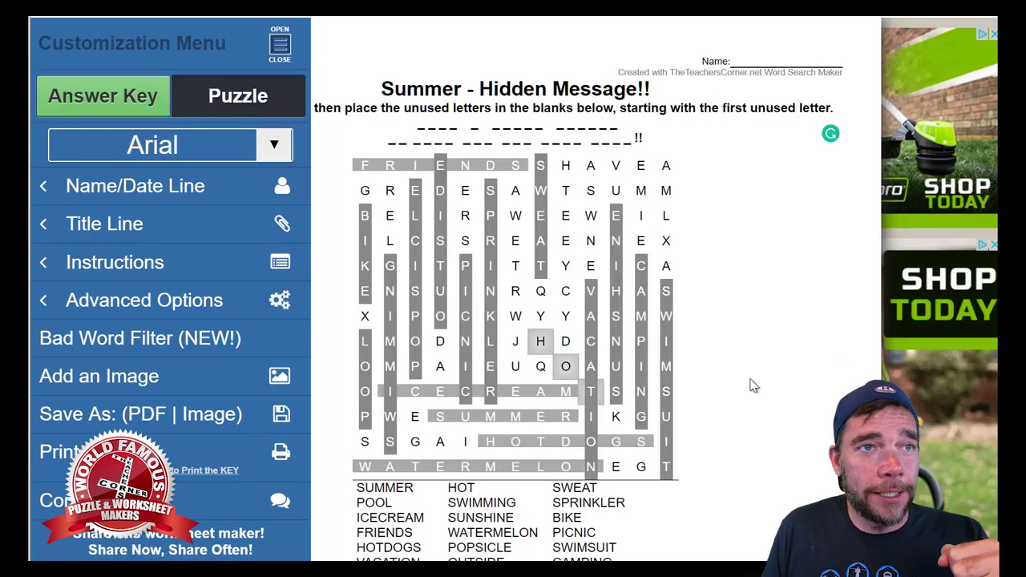
left_click(646, 123)
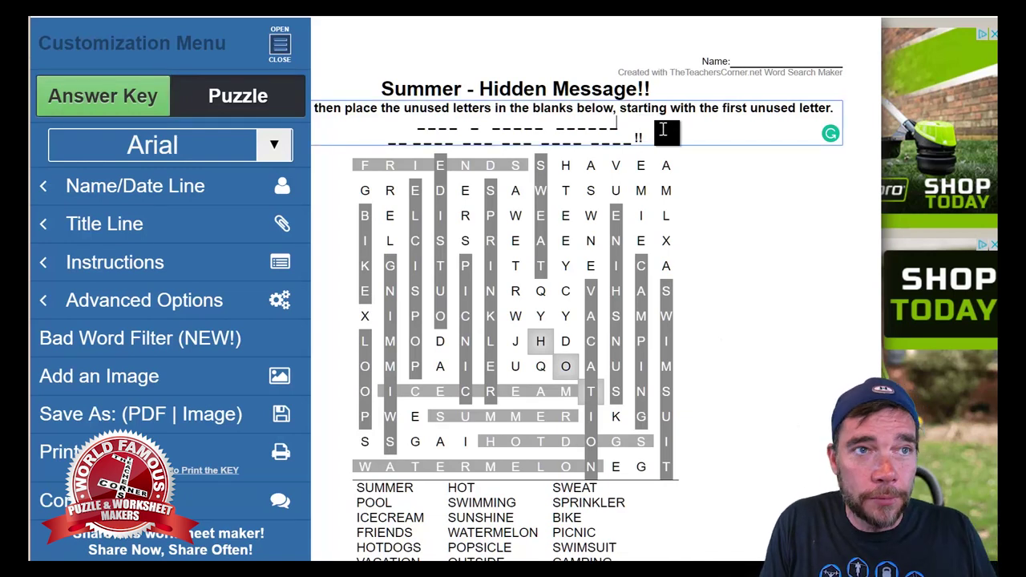
key("Return")
left_click(415, 124)
key("Return")
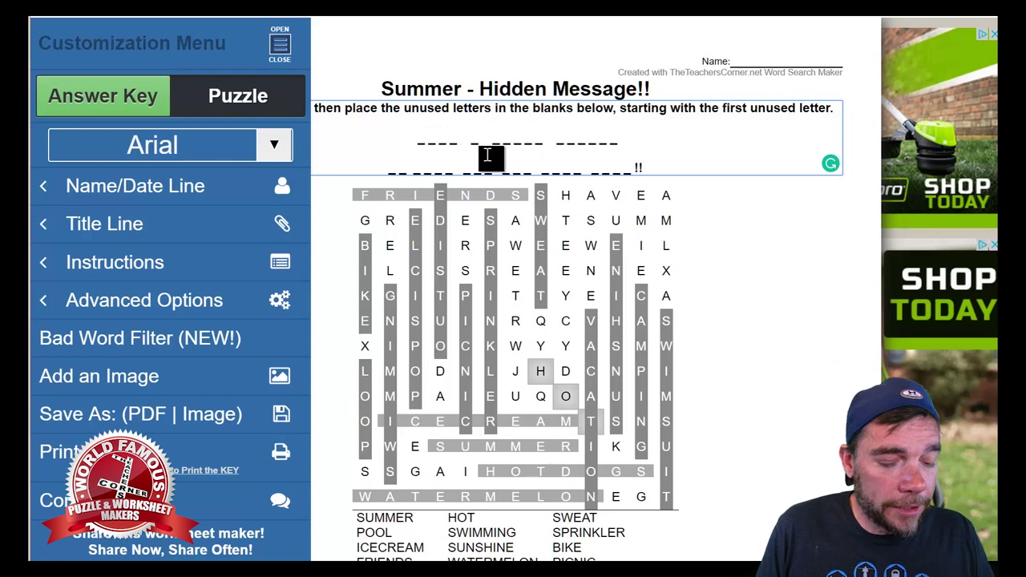
left_click(437, 139)
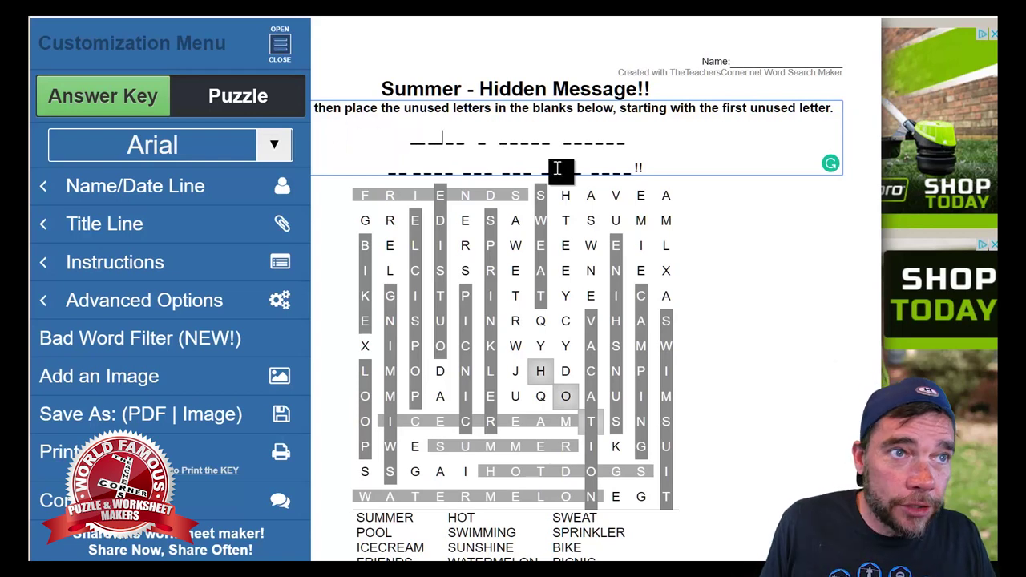
left_click(453, 144)
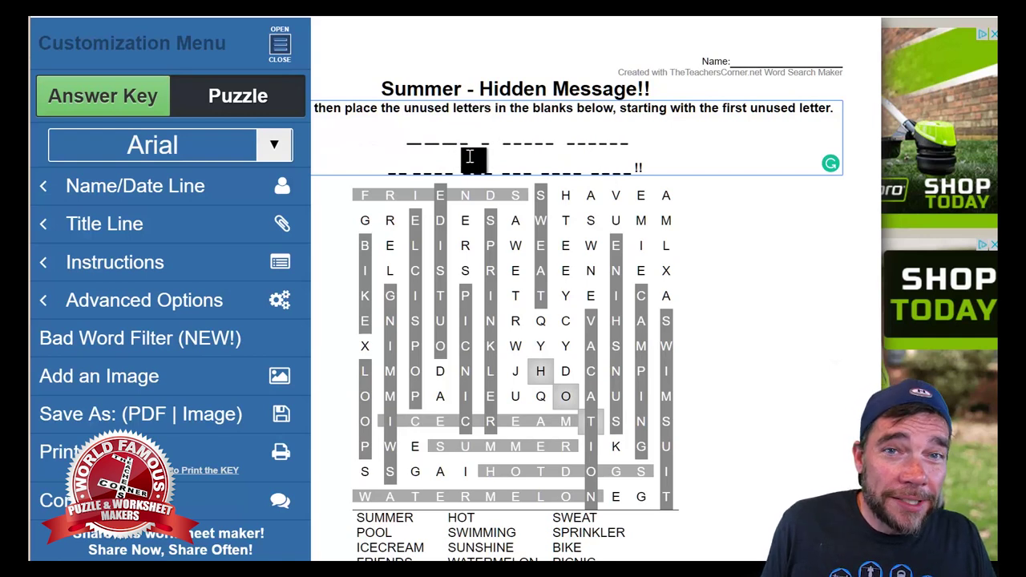
type("-")
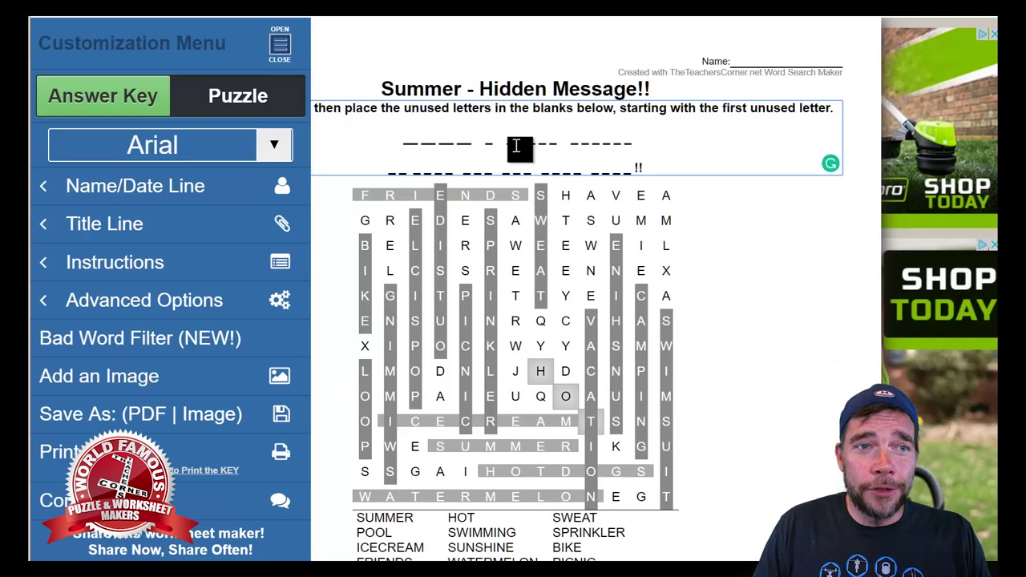
scroll(563, 383, "down", 2)
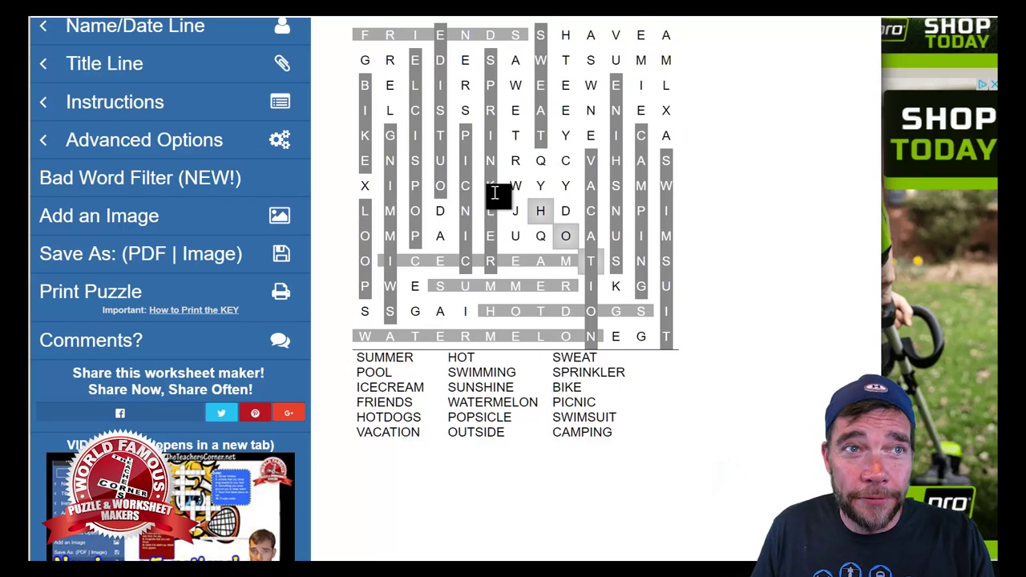
scroll(601, 145, "up", 2)
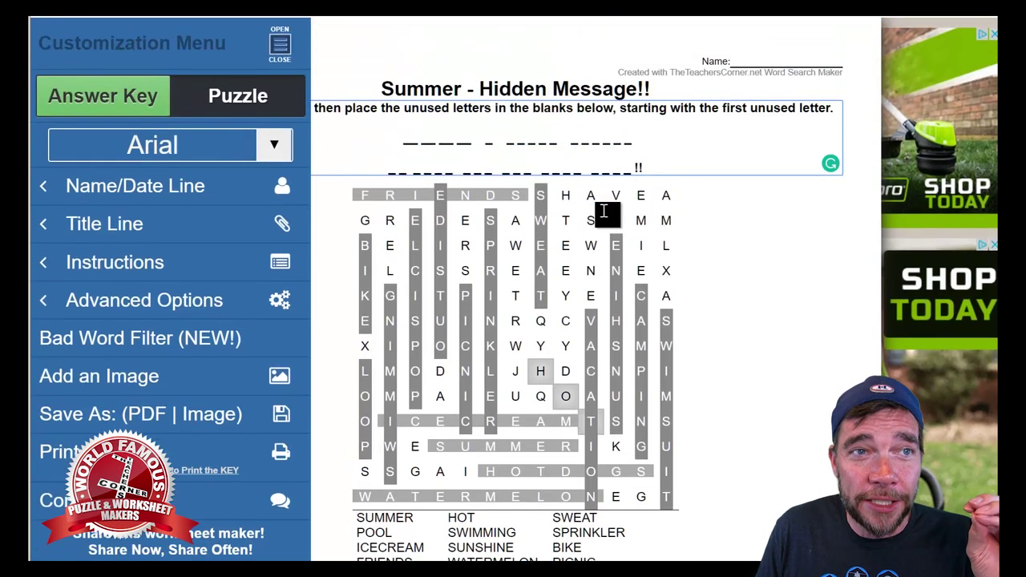